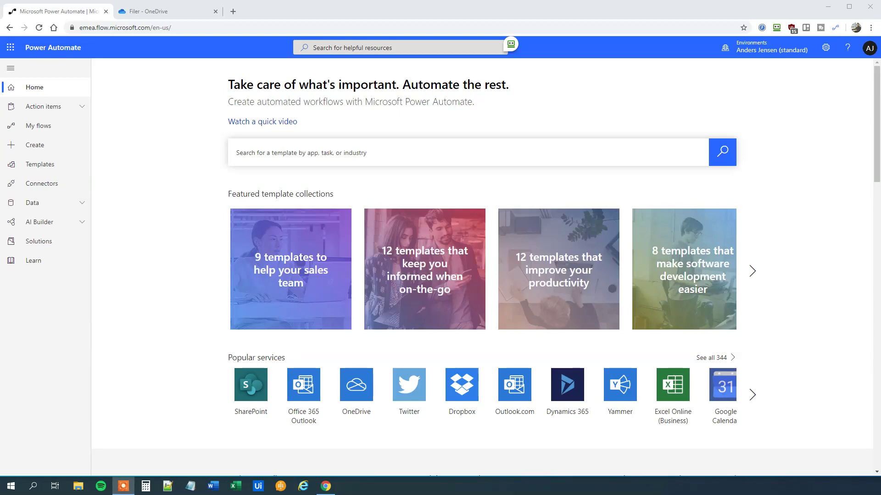
Switch to the OneDrive tab to view Data.xlsx's ID/Name table (Alfa, Beta, Charlie, Delta)
{"action": "left_click", "coordinate": [158, 13]}
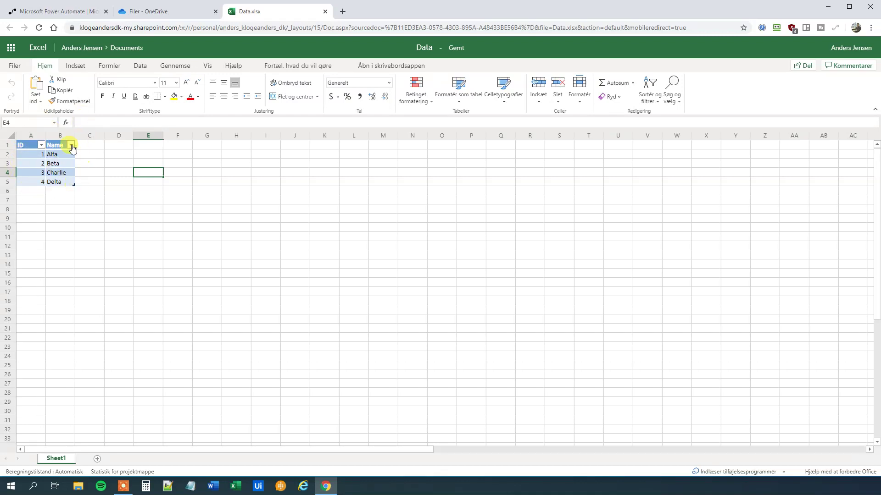
Close the Data.xlsx tab and go to Power Automate's Create page
{"action": "left_click", "coordinate": [325, 13]}
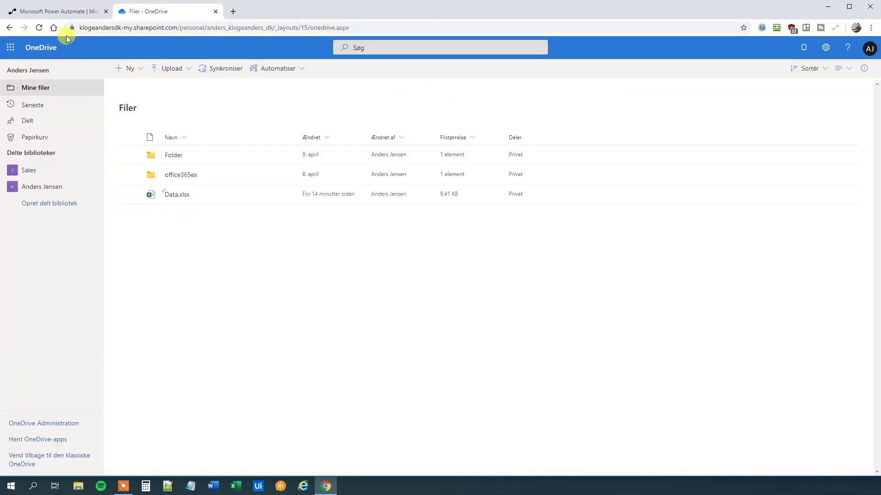
{"action": "left_click", "coordinate": [48, 14]}
{"action": "left_click", "coordinate": [36, 148]}
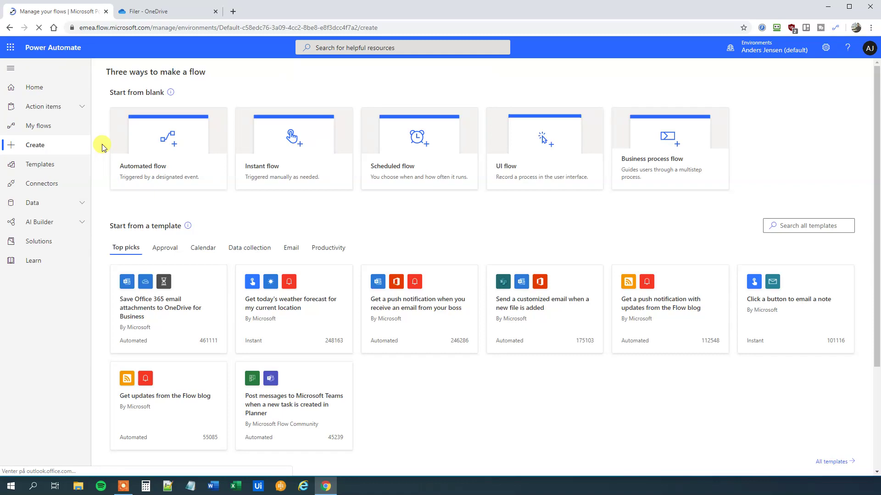
Start an instant flow named ExcelToCsv with the 'Manually trigger a flow' trigger
{"action": "left_click", "coordinate": [287, 140]}
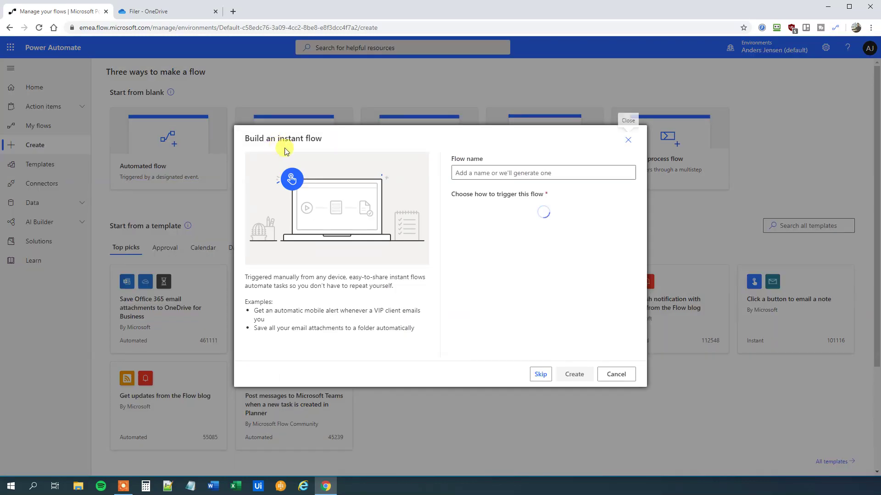
{"action": "left_click", "coordinate": [470, 174]}
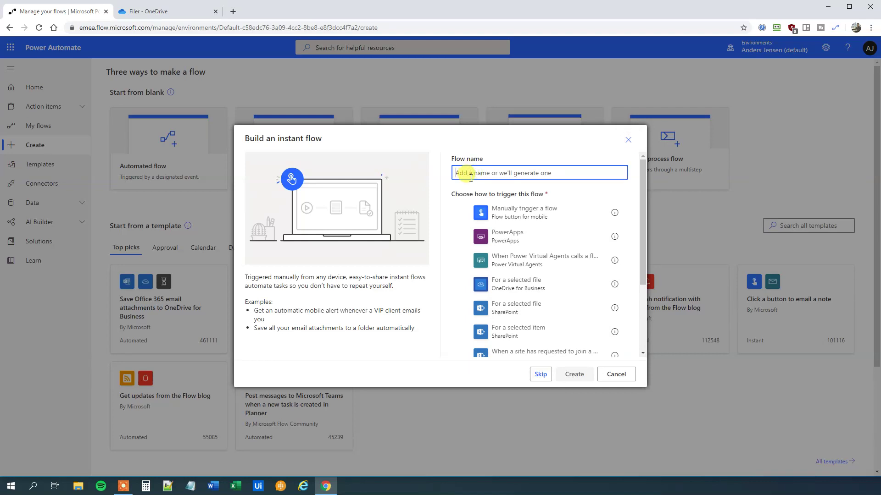
{"action": "type", "text": "ExcelToCsv"}
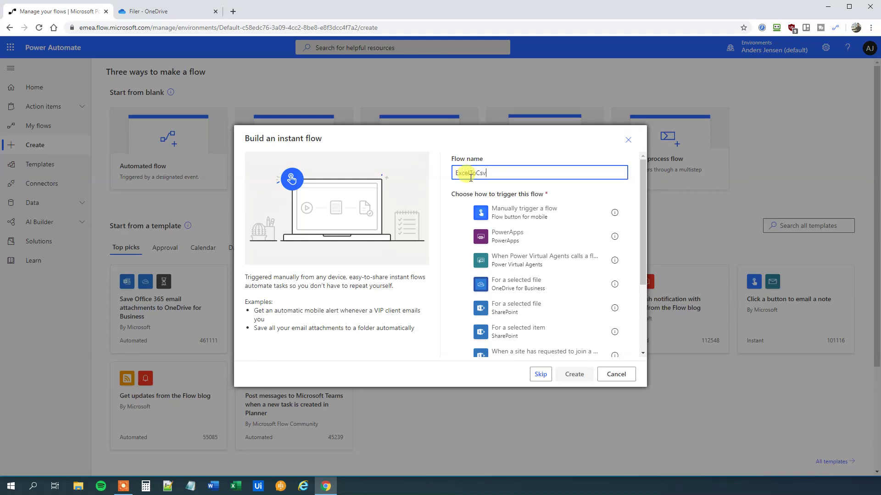
{"action": "left_click", "coordinate": [491, 210]}
Create the ExcelToCsv flow, opening the editor with only its manual trigger
{"action": "left_click", "coordinate": [573, 374]}
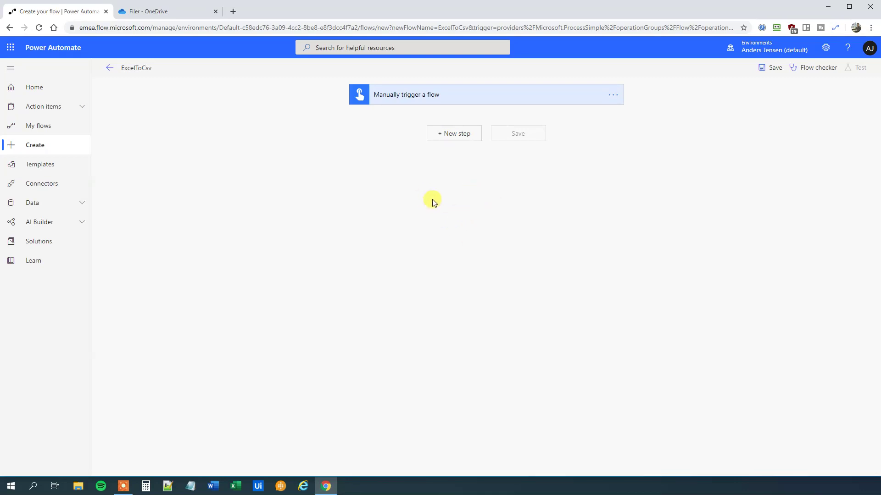
Add a Get tables step reading /Data.xlsx from OneDrive for Business, library OneDrive
{"action": "left_click", "coordinate": [446, 138]}
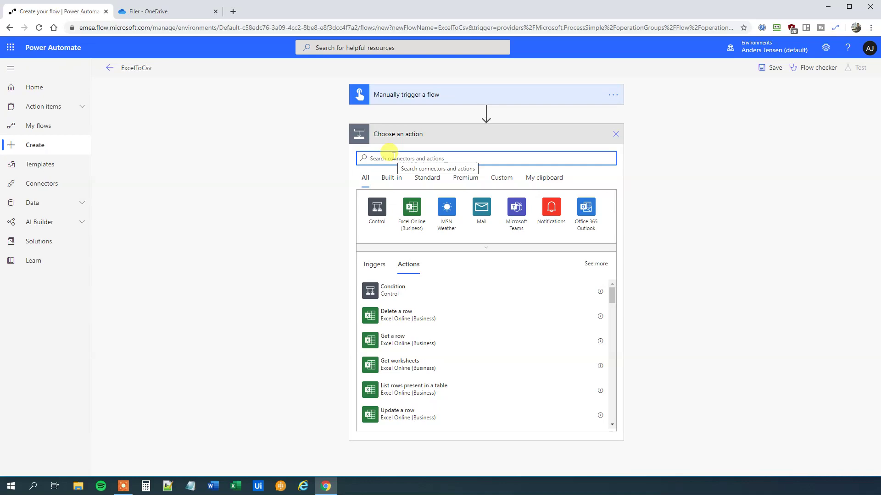
{"action": "type", "text": "get tables"}
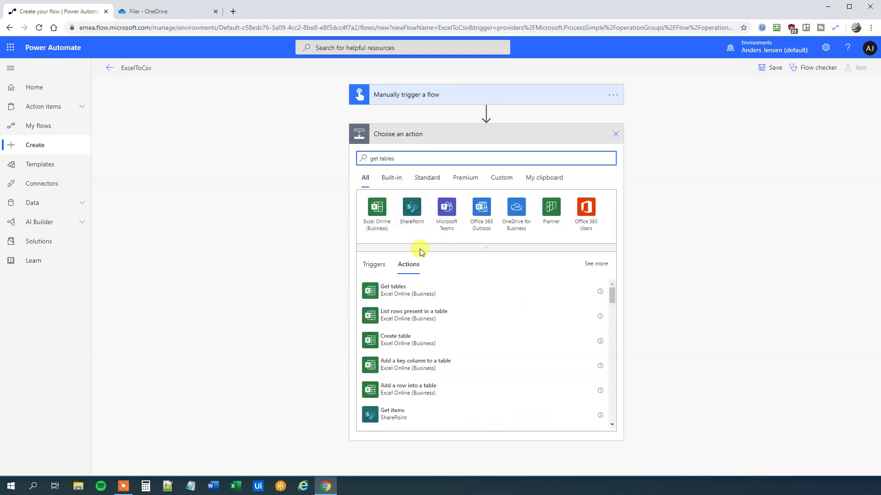
{"action": "left_click", "coordinate": [387, 284]}
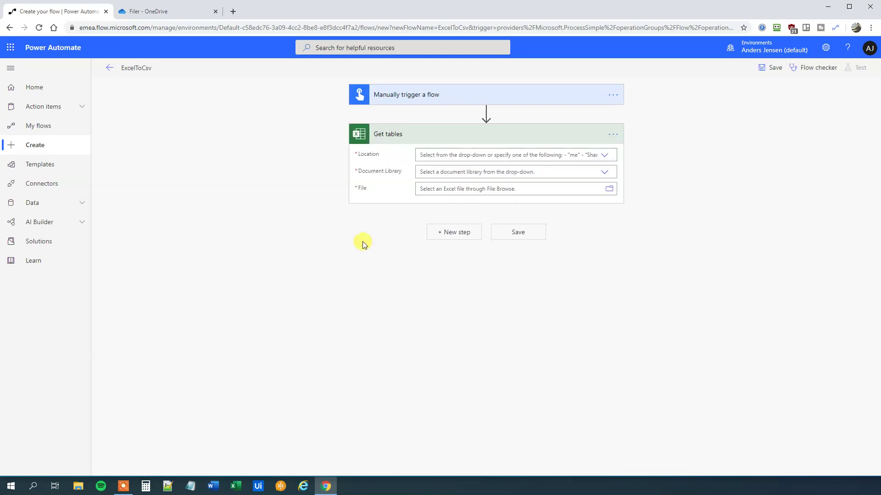
{"action": "left_click", "coordinate": [452, 154]}
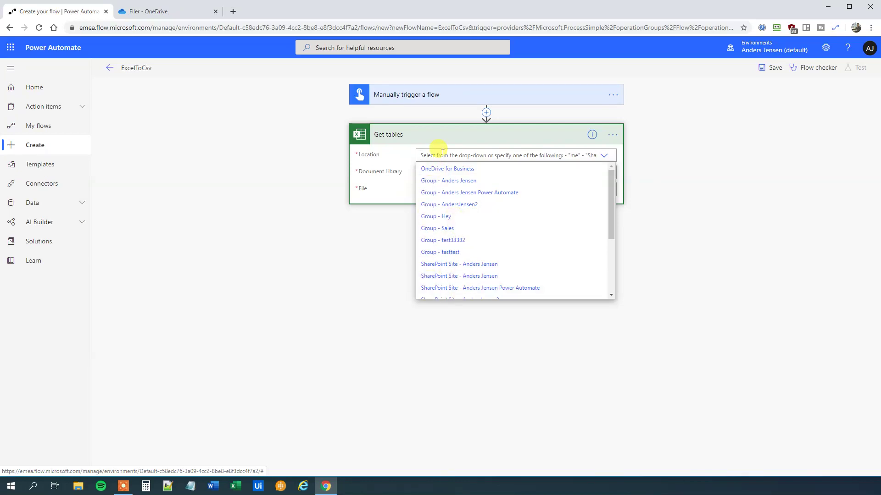
{"action": "left_click", "coordinate": [431, 170]}
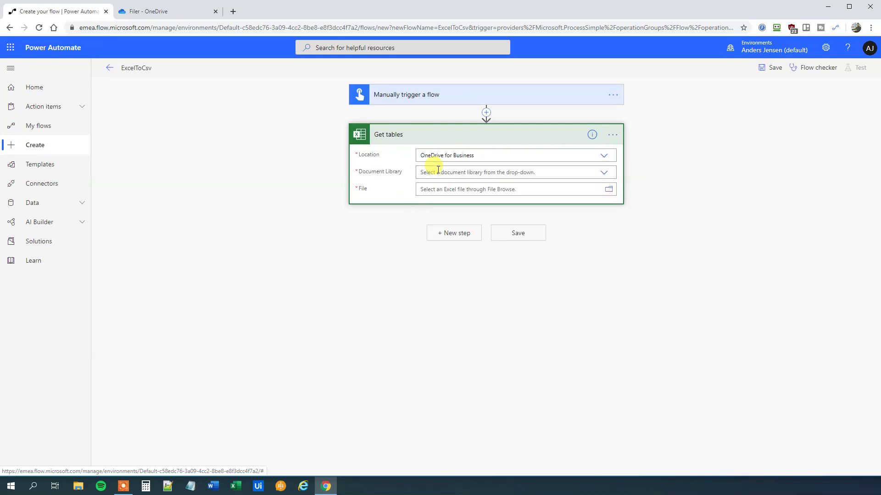
{"action": "left_click", "coordinate": [604, 172]}
{"action": "left_click", "coordinate": [432, 186]}
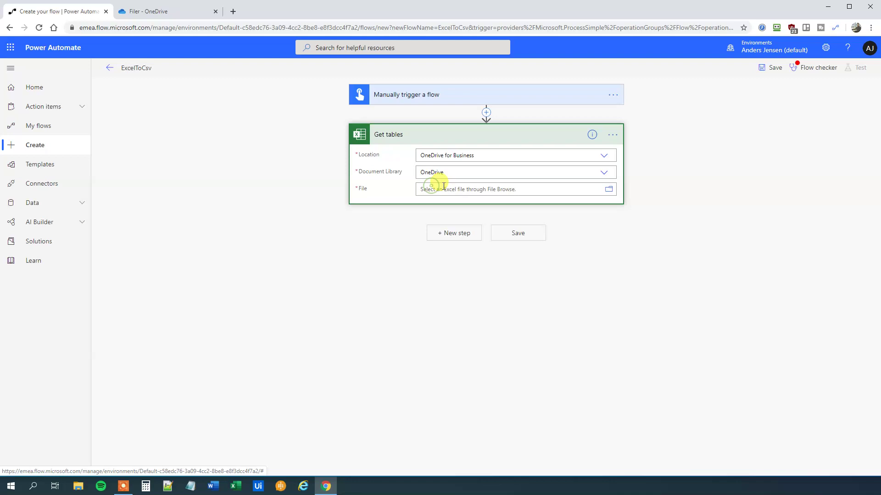
{"action": "left_click", "coordinate": [456, 188]}
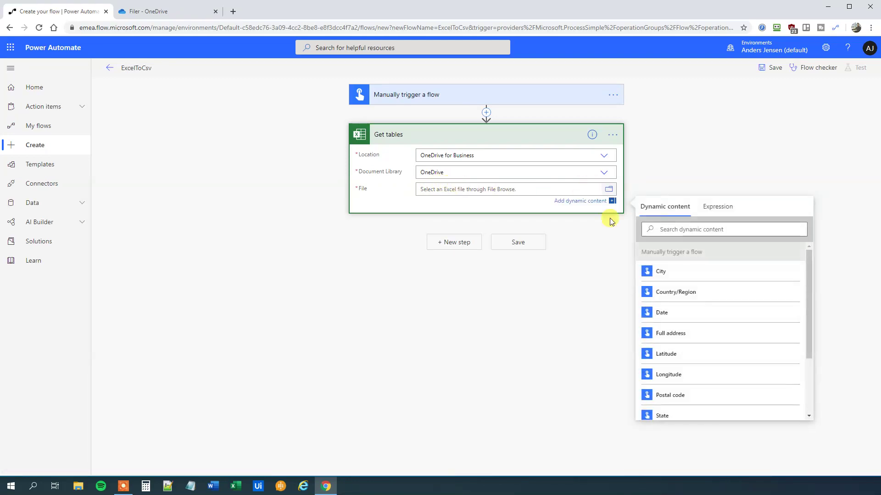
{"action": "left_click", "coordinate": [608, 190]}
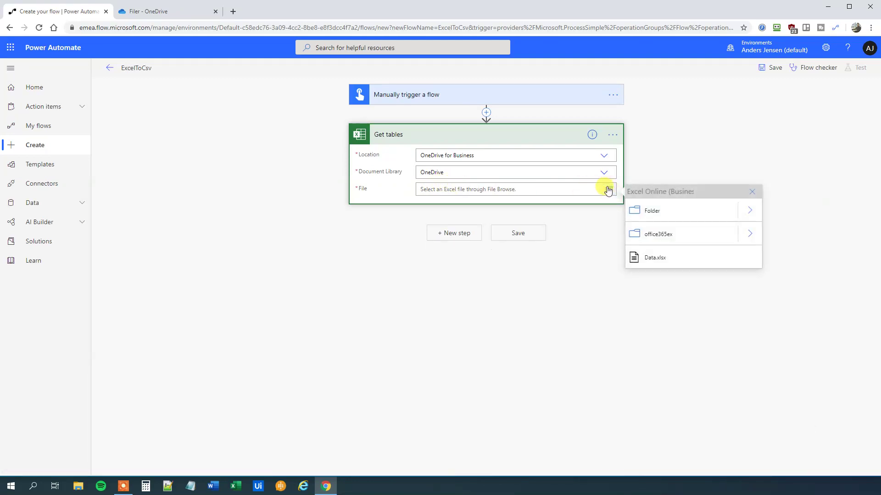
{"action": "left_click", "coordinate": [652, 257]}
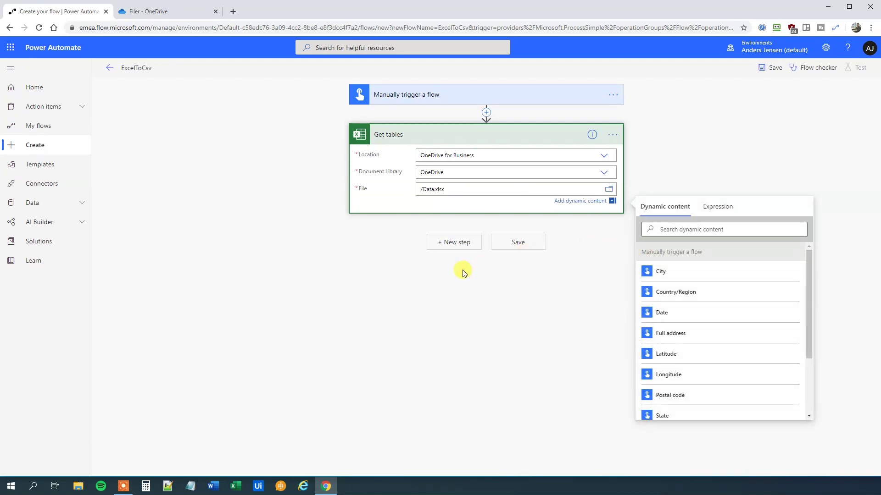
{"action": "left_click", "coordinate": [385, 161]}
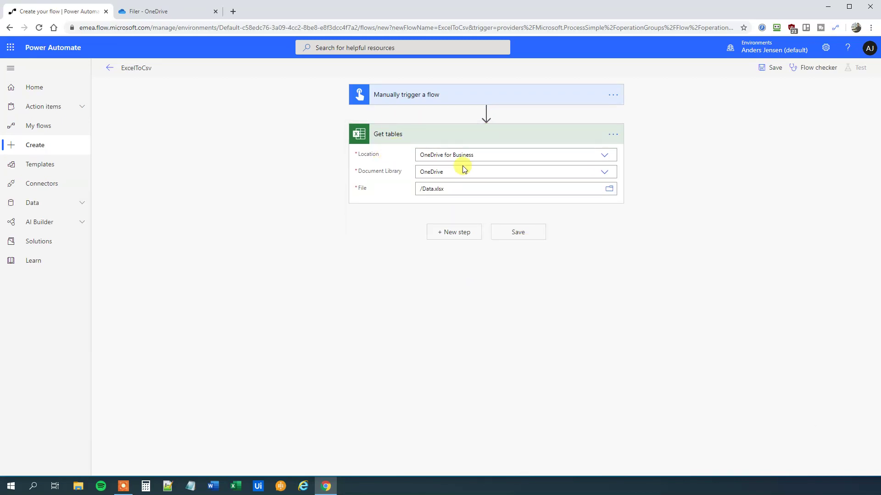
Add a List rows present in a table action after Get tables
{"action": "left_click", "coordinate": [456, 240]}
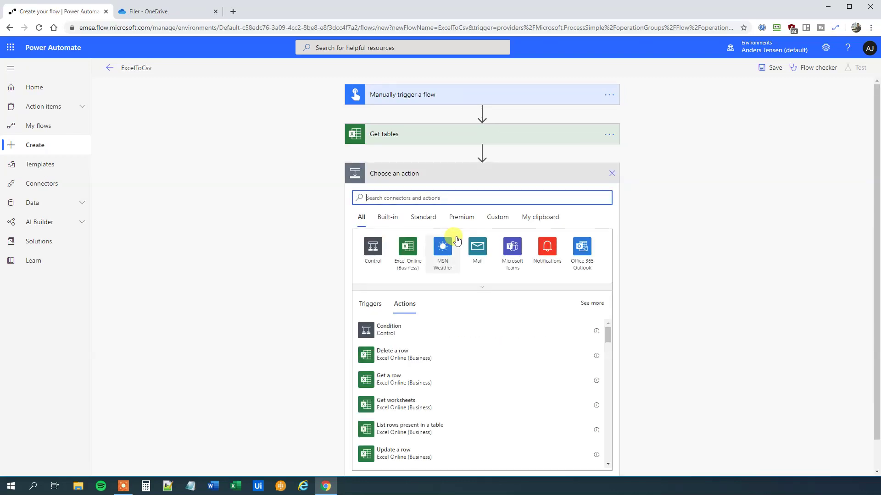
{"action": "type", "text": "list rows"}
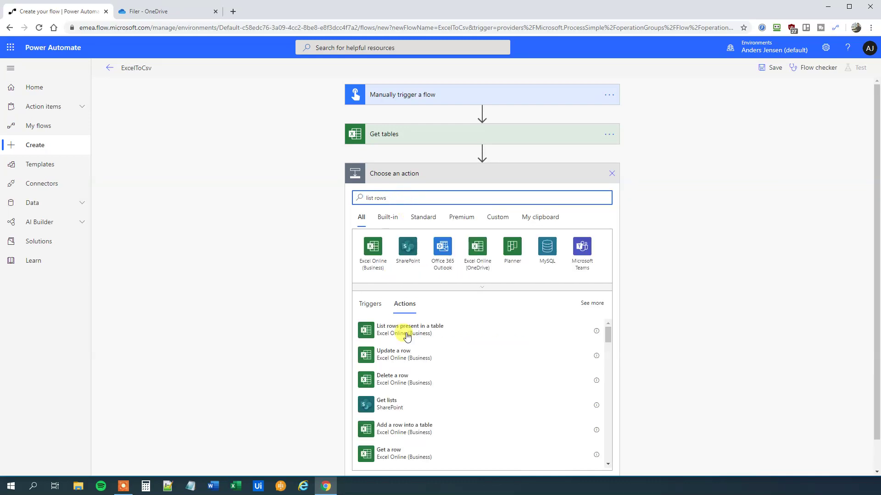
{"action": "left_click", "coordinate": [425, 334]}
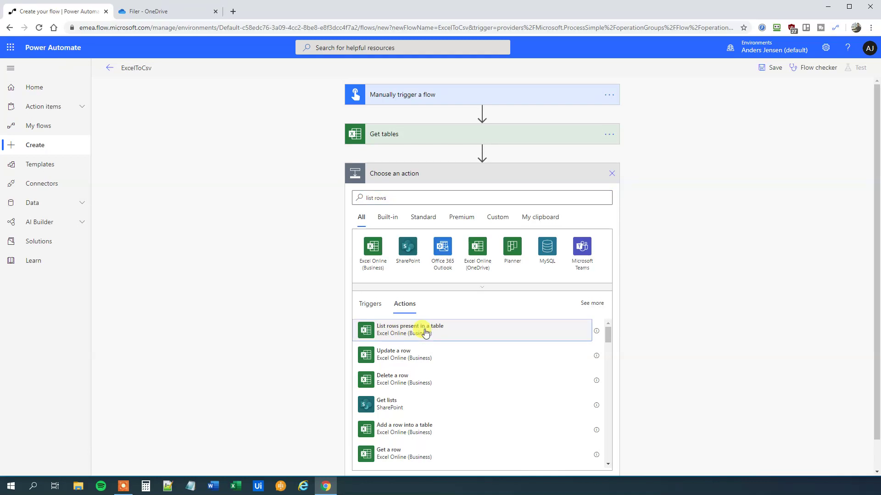
Point it at table Data in /Data.xlsx, OneDrive for Business, library OneDrive
{"action": "left_click", "coordinate": [607, 195]}
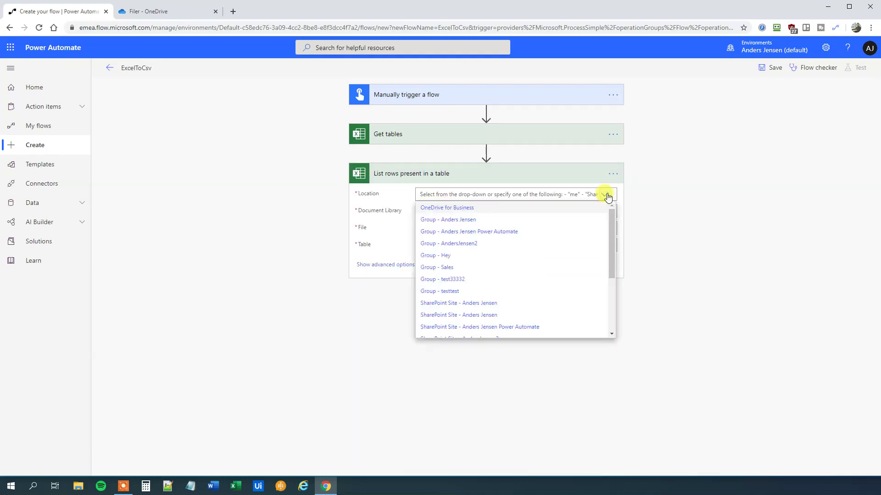
{"action": "left_click", "coordinate": [457, 208]}
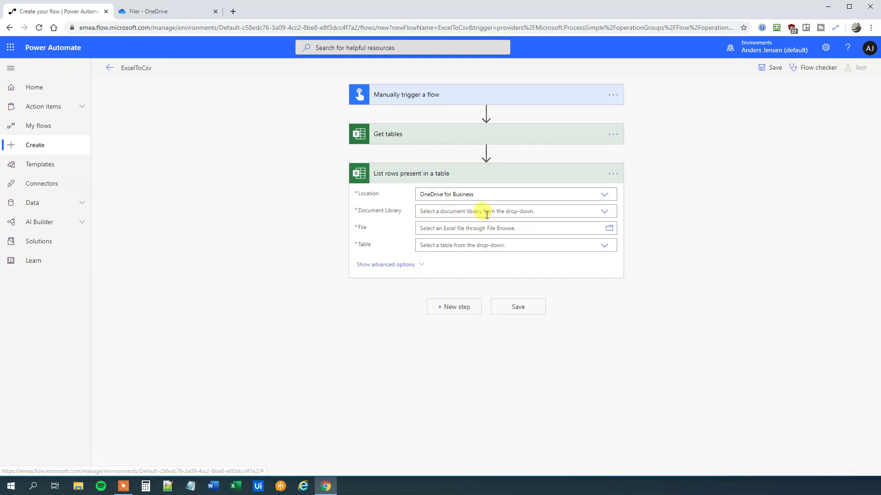
{"action": "left_click", "coordinate": [606, 212]}
{"action": "left_click", "coordinate": [431, 223]}
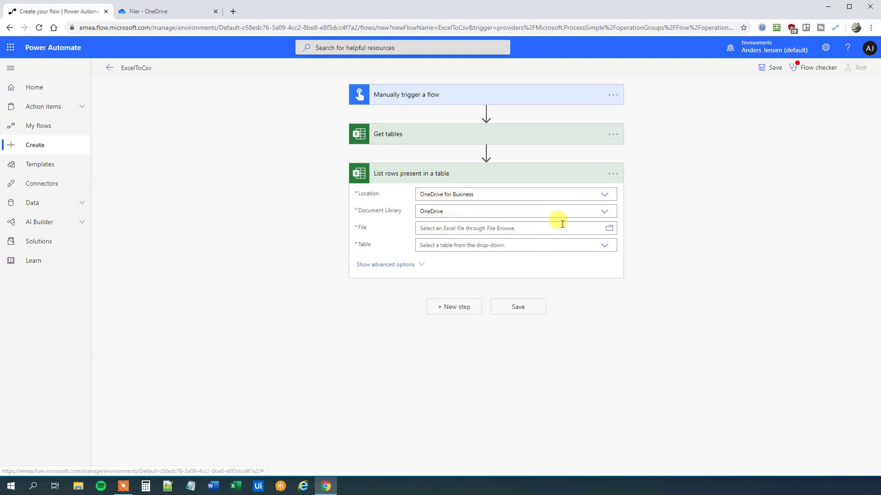
{"action": "left_click", "coordinate": [610, 228]}
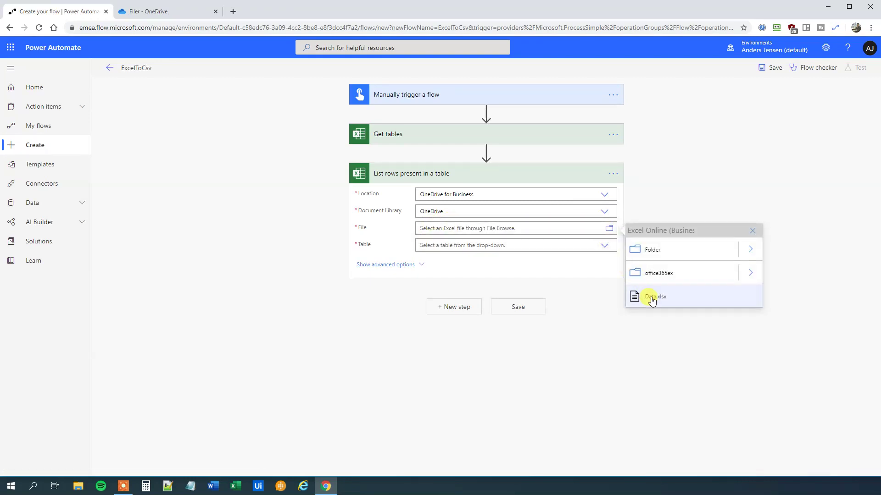
{"action": "left_click", "coordinate": [652, 298]}
{"action": "left_click", "coordinate": [605, 248]}
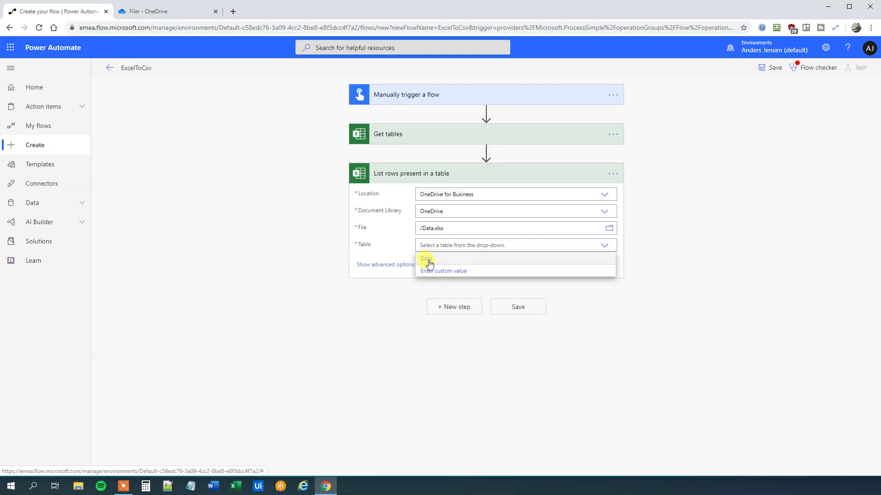
{"action": "left_click", "coordinate": [427, 259]}
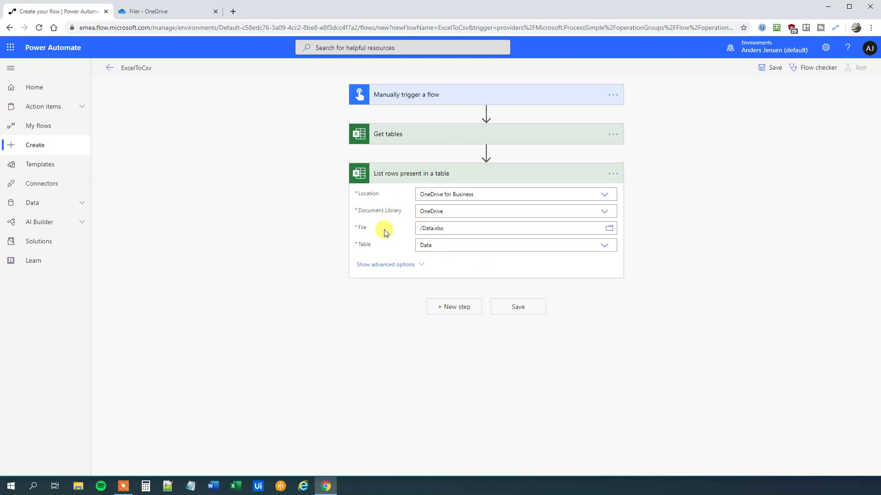
{"action": "left_click", "coordinate": [446, 307]}
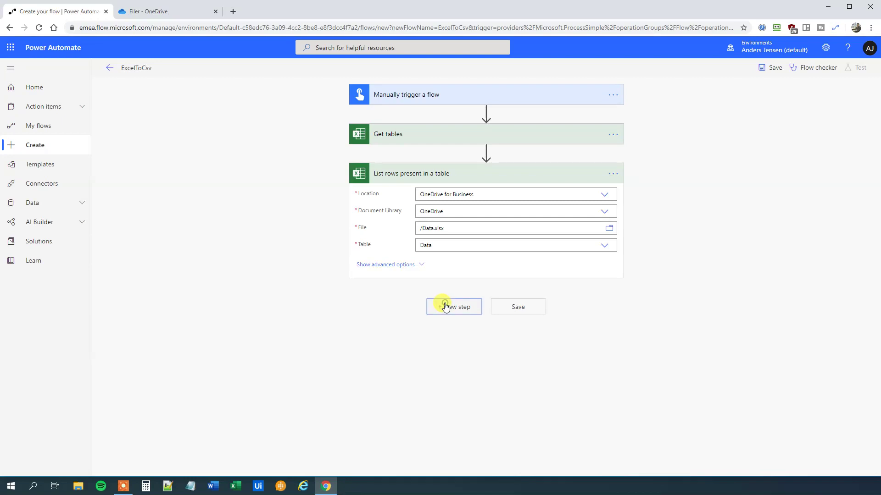
Add a Create CSV table step whose From input is the List rows value output
{"action": "type", "text": "create csv"}
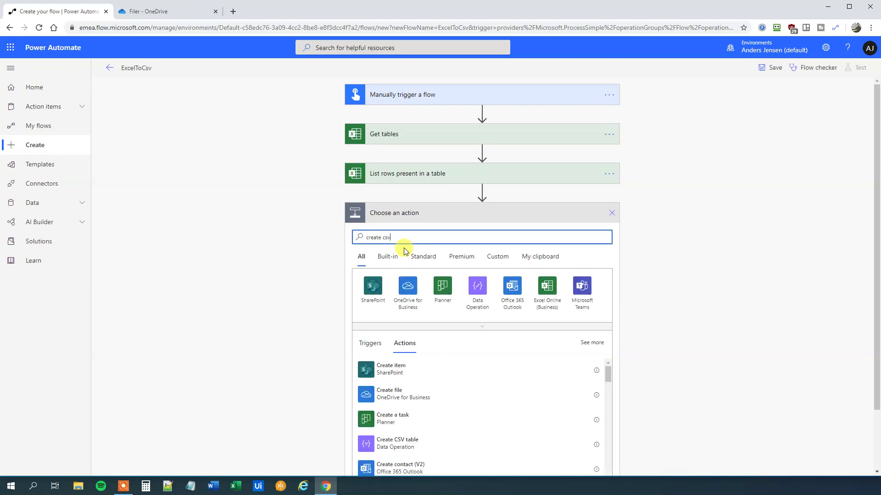
{"action": "left_click", "coordinate": [403, 439]}
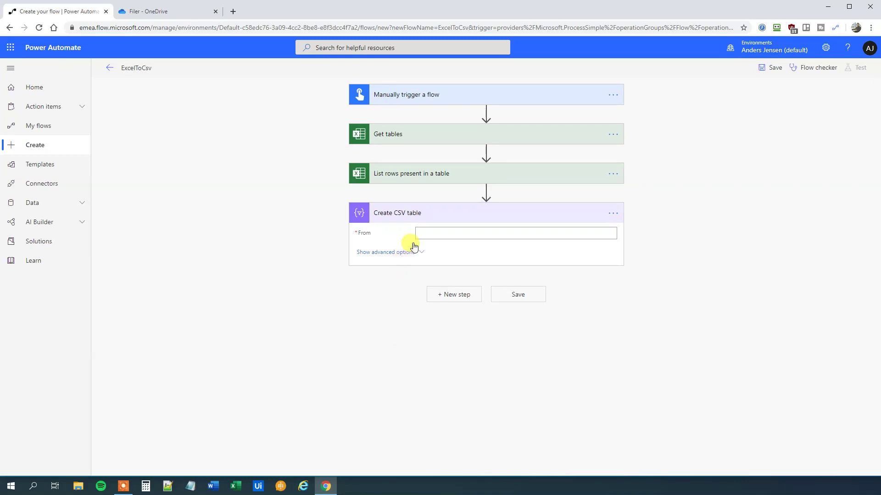
{"action": "left_click", "coordinate": [428, 234]}
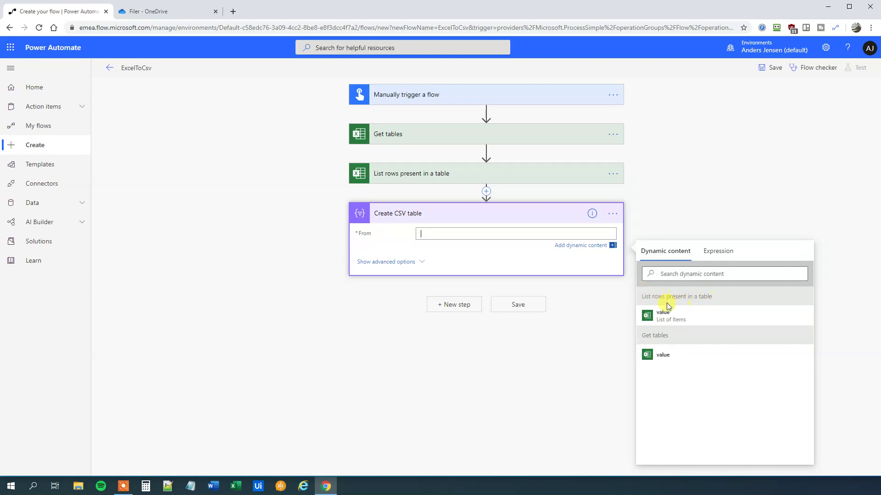
{"action": "left_click", "coordinate": [662, 317]}
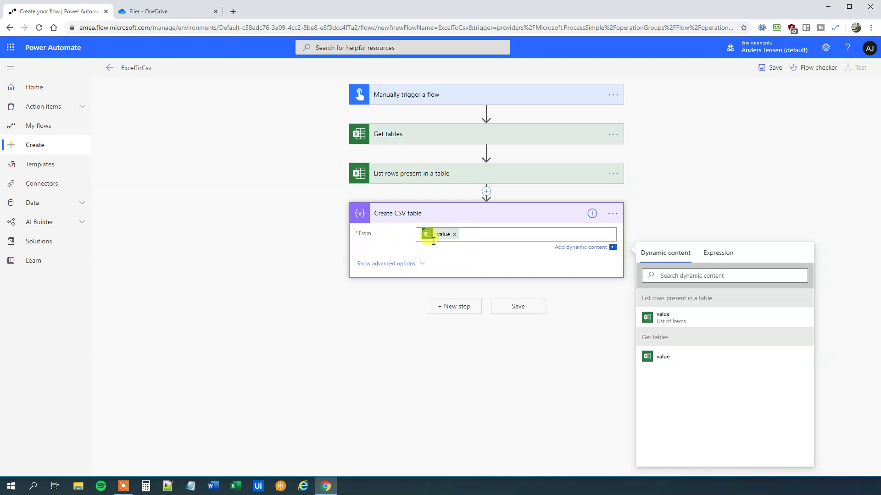
Show the CSV step's advanced options and set Columns to Custom
{"action": "left_click", "coordinate": [419, 264]}
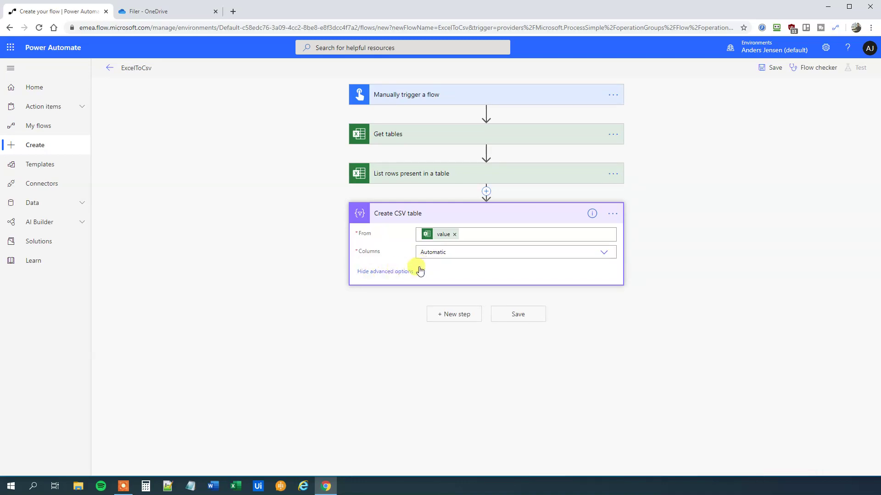
{"action": "left_click", "coordinate": [602, 254]}
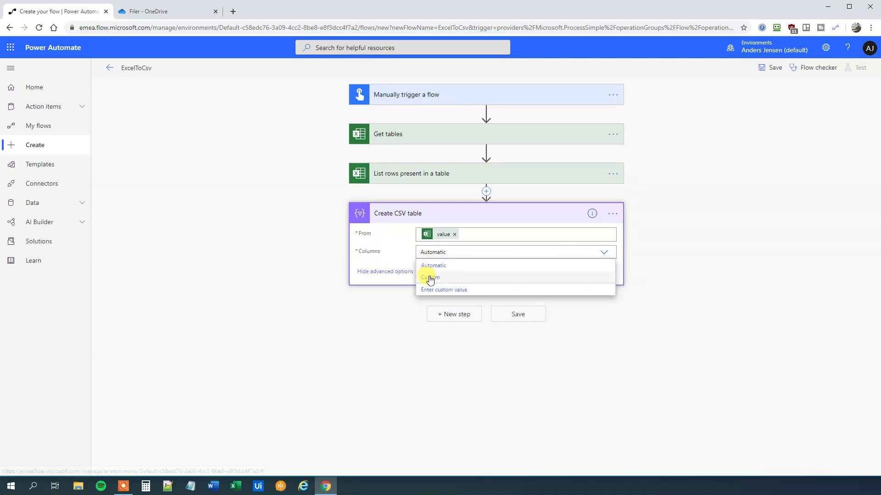
{"action": "left_click", "coordinate": [427, 271]}
Add column headers ID and Name, mapped to the rows' ID and Name fields
{"action": "left_click", "coordinate": [404, 275]}
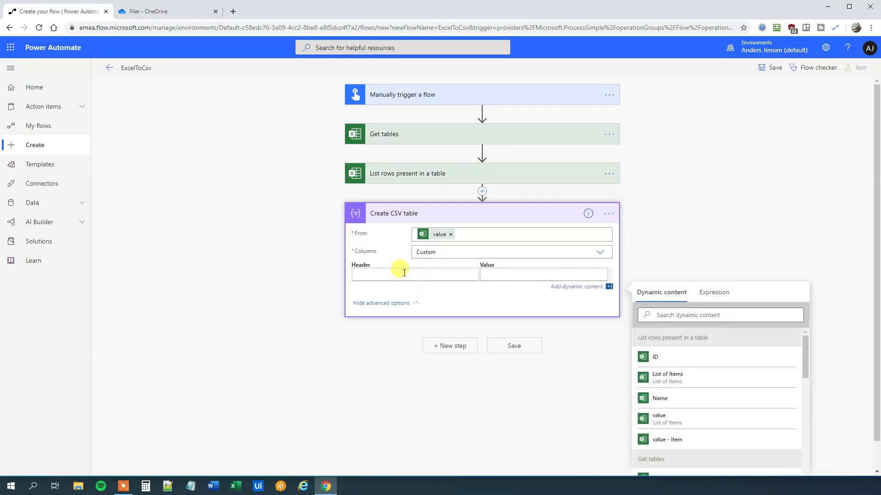
{"action": "type", "text": "ID"}
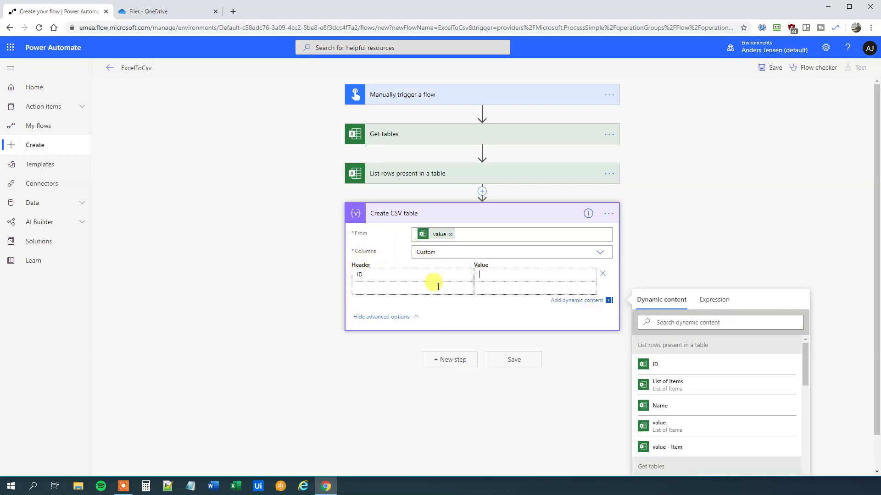
{"action": "left_click", "coordinate": [657, 364]}
{"action": "left_click", "coordinate": [391, 288]}
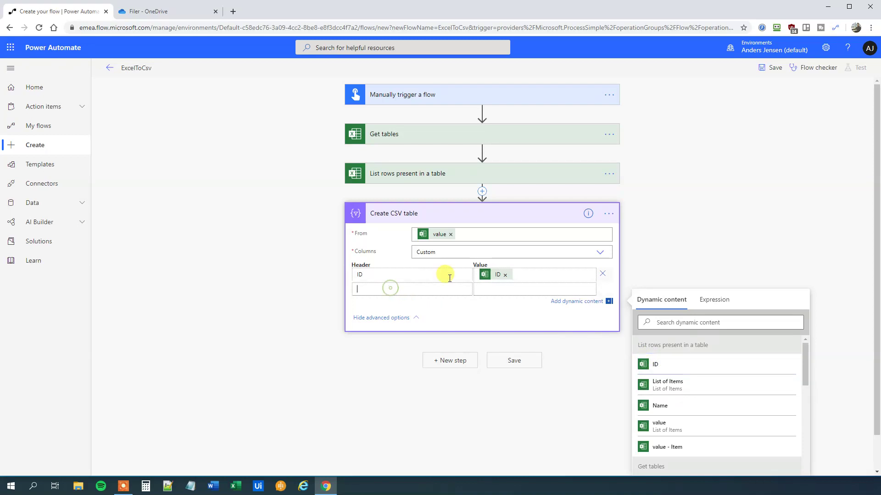
{"action": "type", "text": "Name"}
{"action": "left_click", "coordinate": [497, 289]}
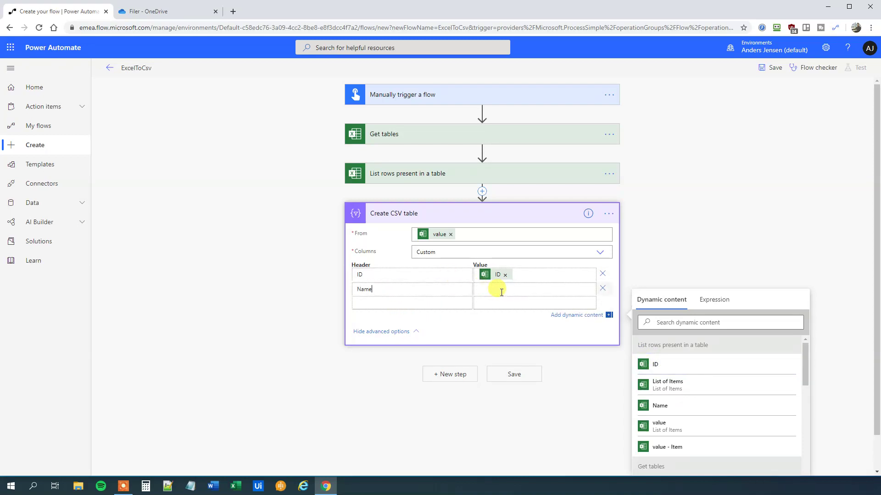
{"action": "left_click", "coordinate": [665, 406]}
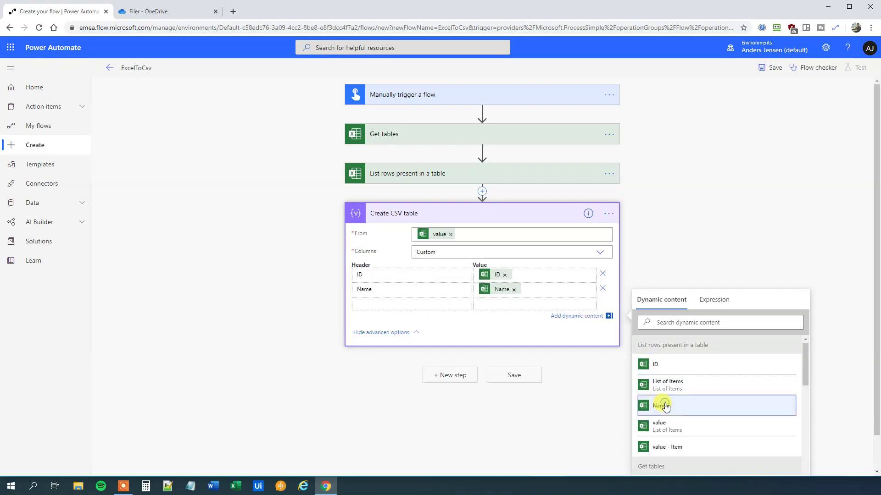
{"action": "left_click", "coordinate": [474, 337]}
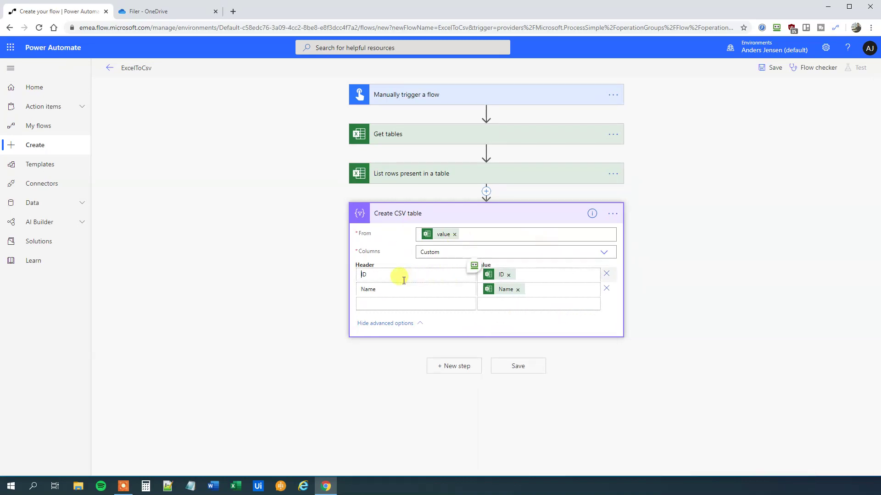
{"action": "left_click", "coordinate": [376, 278]}
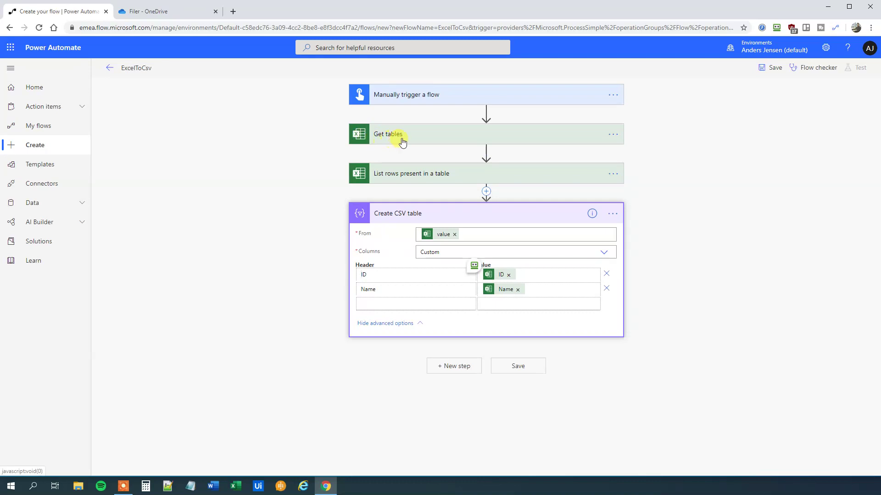
Add an Apply to each loop iterating over the Get tables value output
{"action": "left_click", "coordinate": [457, 365]}
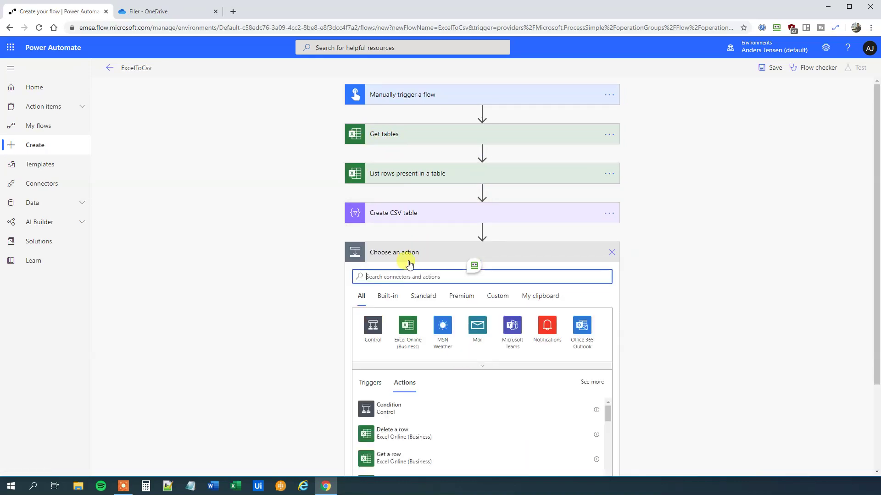
{"action": "type", "text": "apply"}
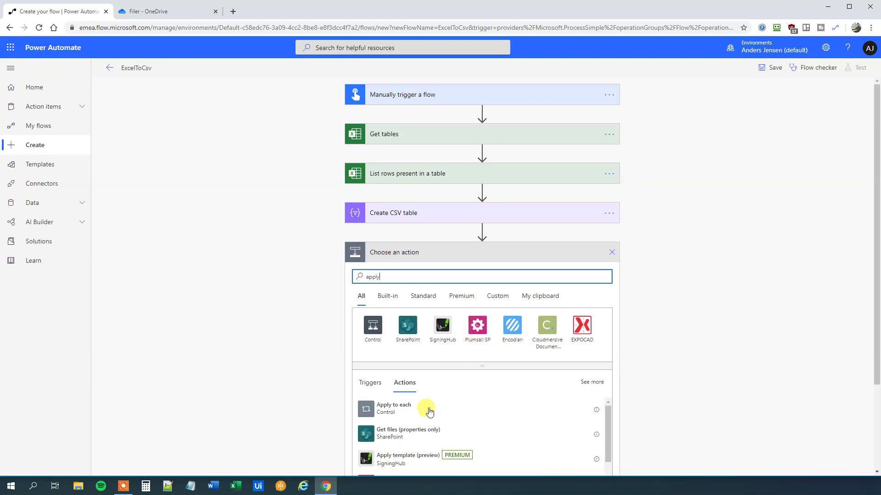
{"action": "left_click", "coordinate": [422, 410]}
{"action": "left_click", "coordinate": [398, 285]}
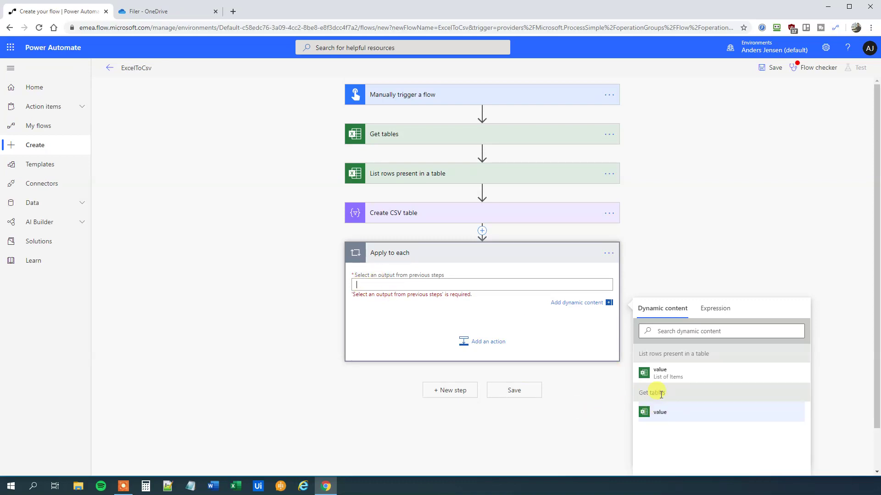
{"action": "left_click", "coordinate": [660, 414]}
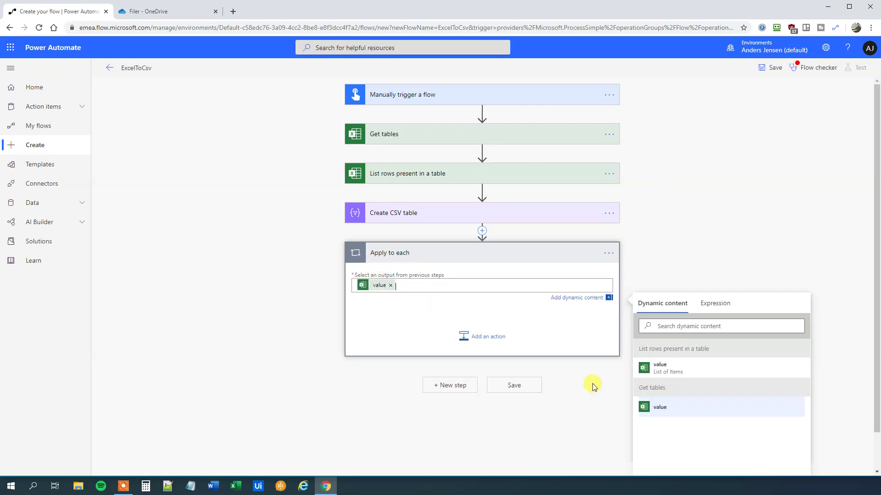
{"action": "left_click", "coordinate": [394, 295]}
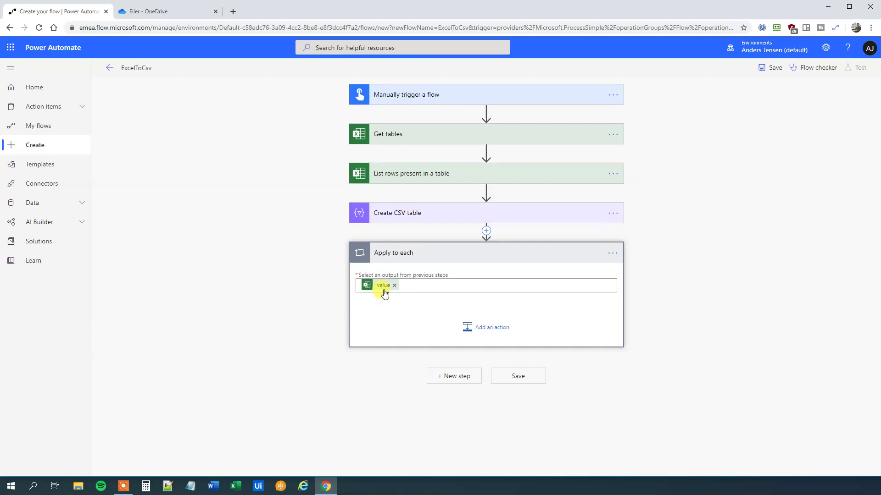
Add a OneDrive for Business Create file action inside the loop
{"action": "left_click", "coordinate": [488, 328]}
{"action": "left_click", "coordinate": [407, 336]}
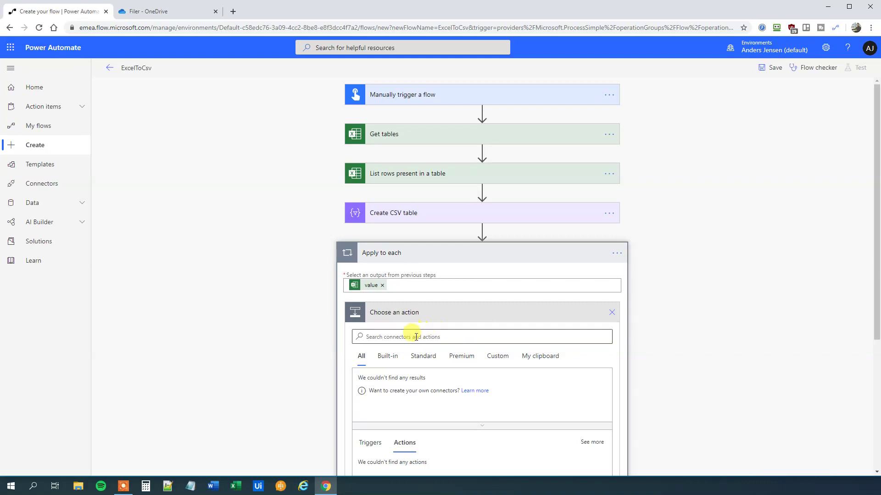
{"action": "type", "text": "create"}
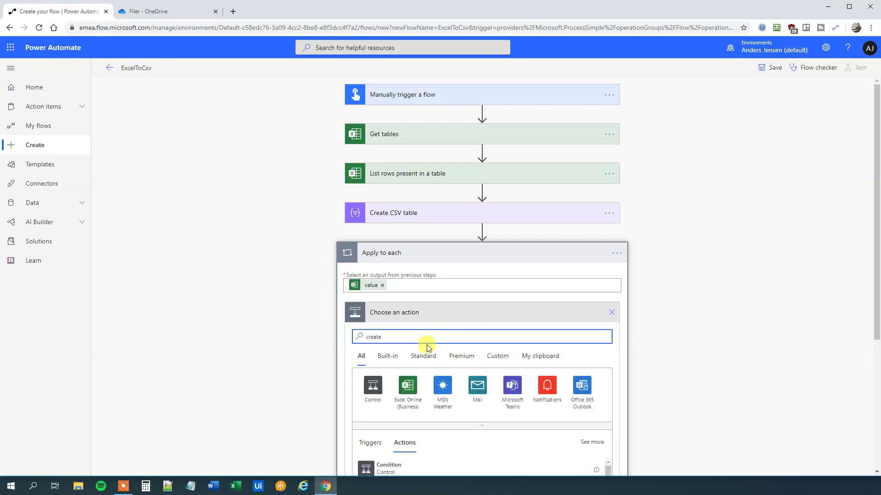
{"action": "scroll", "coordinate": [431, 385], "scroll_direction": "down", "scroll_amount": 1}
{"action": "type", "text": "file"}
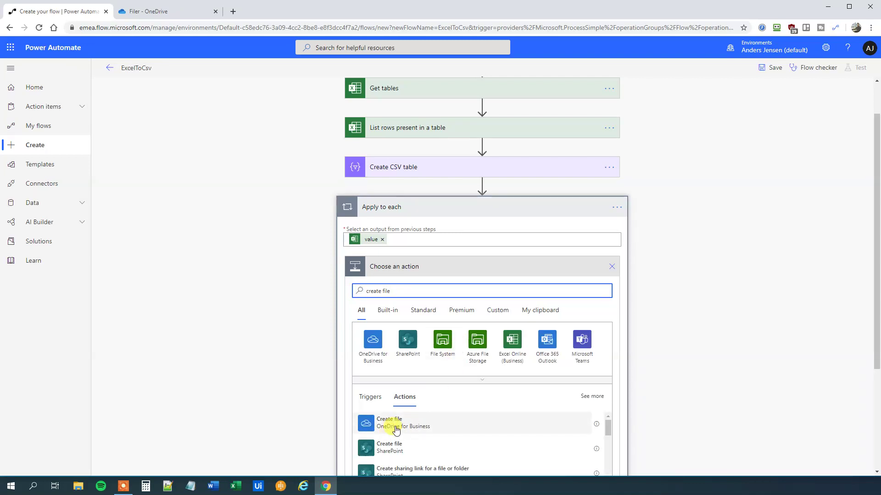
{"action": "left_click", "coordinate": [399, 429]}
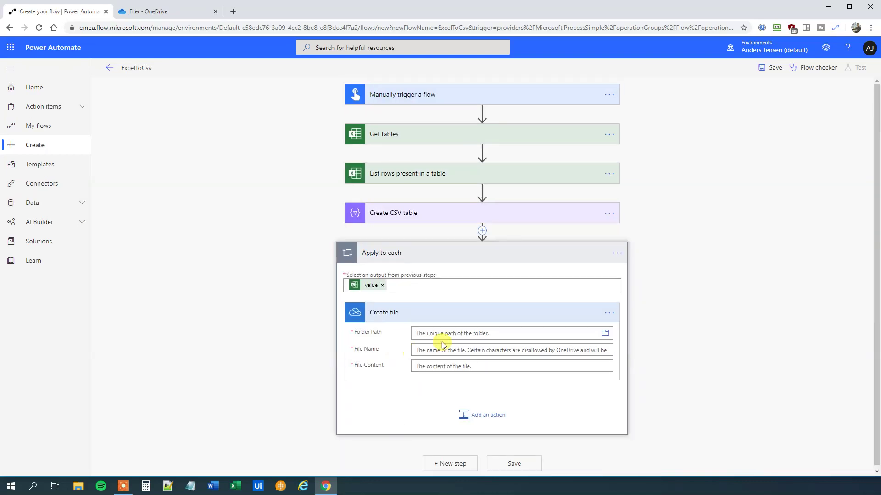
Set folder path /, file name test.csv, and the CSV table Output as content
{"action": "left_click", "coordinate": [462, 334]}
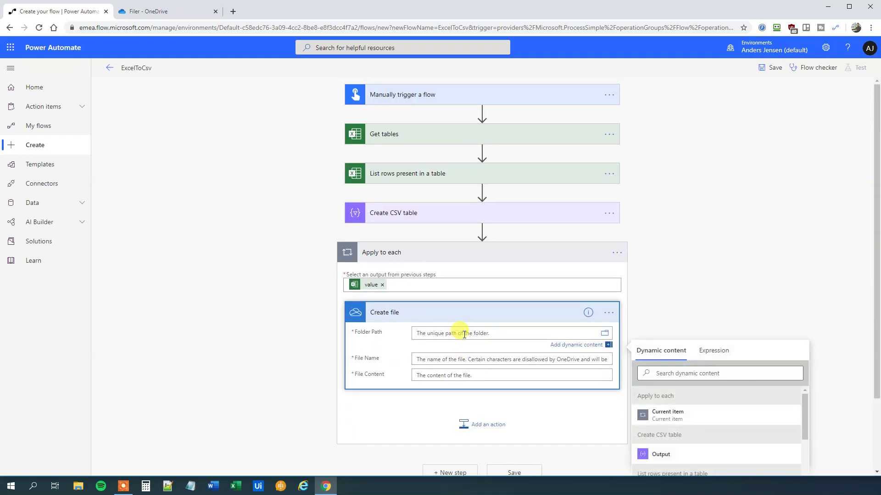
{"action": "type", "text": "/"}
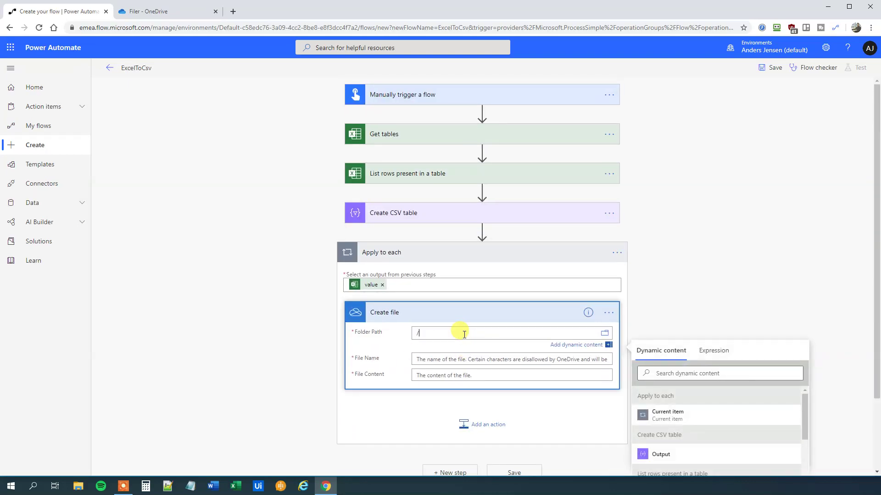
{"action": "left_click", "coordinate": [436, 360]}
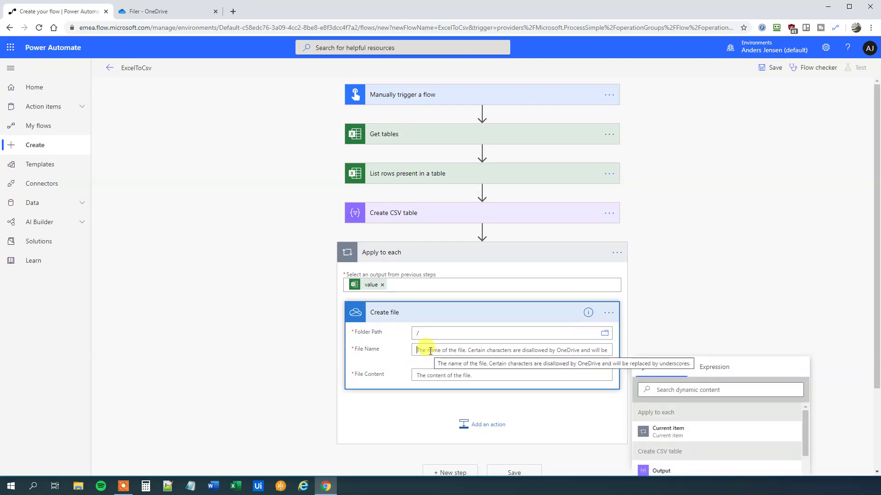
{"action": "type", "text": "test.csv"}
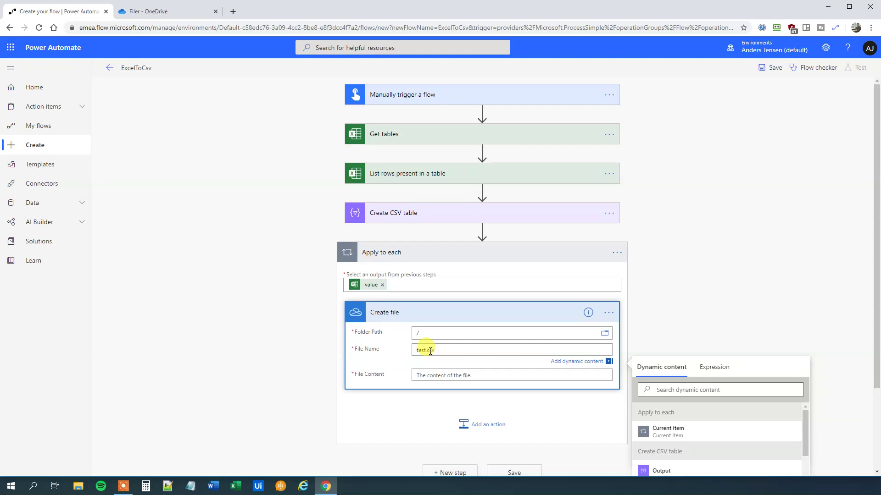
{"action": "left_click", "coordinate": [431, 377]}
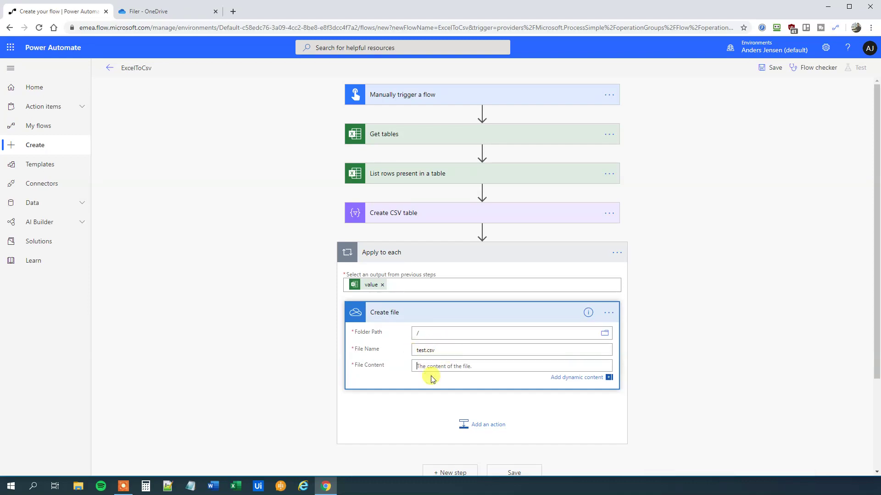
{"action": "scroll", "coordinate": [724, 429], "scroll_direction": "down", "scroll_amount": 3}
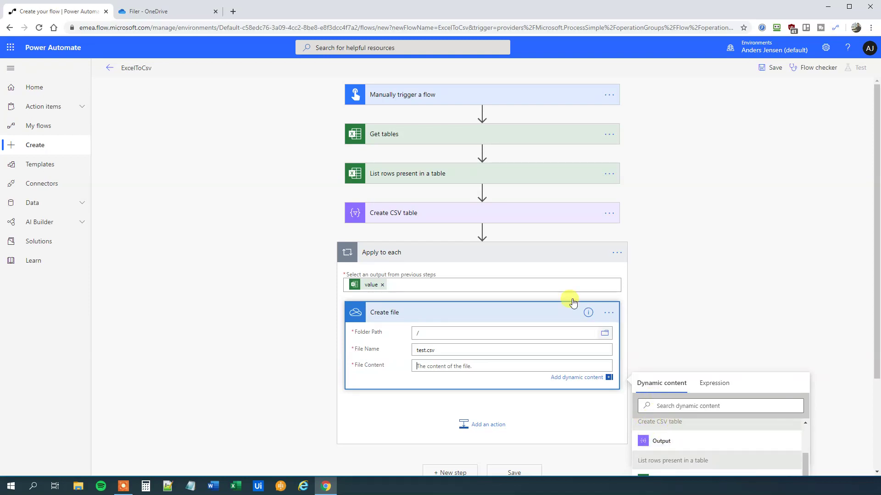
{"action": "left_click", "coordinate": [660, 442]}
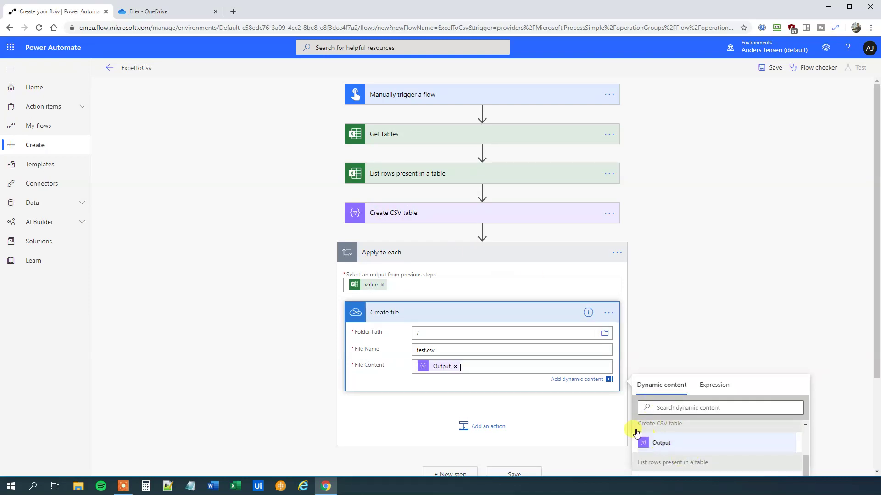
{"action": "left_click", "coordinate": [653, 325]}
Save the flow and run a manually triggered test, confirming every step succeeded
{"action": "left_click", "coordinate": [773, 72]}
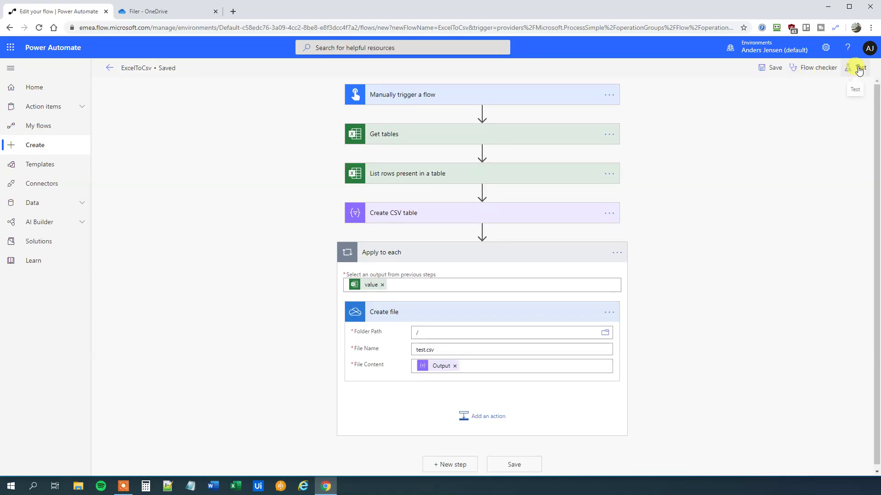
{"action": "left_click", "coordinate": [857, 68]}
{"action": "left_click", "coordinate": [738, 90]}
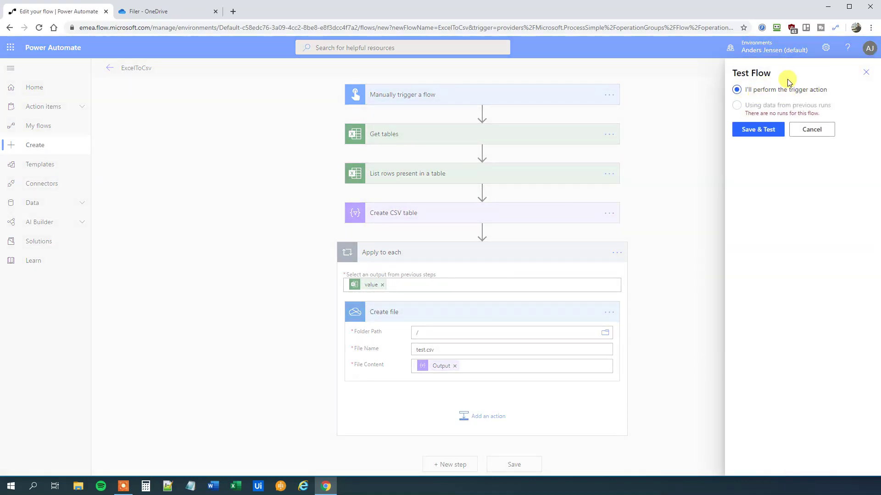
{"action": "left_click", "coordinate": [765, 130]}
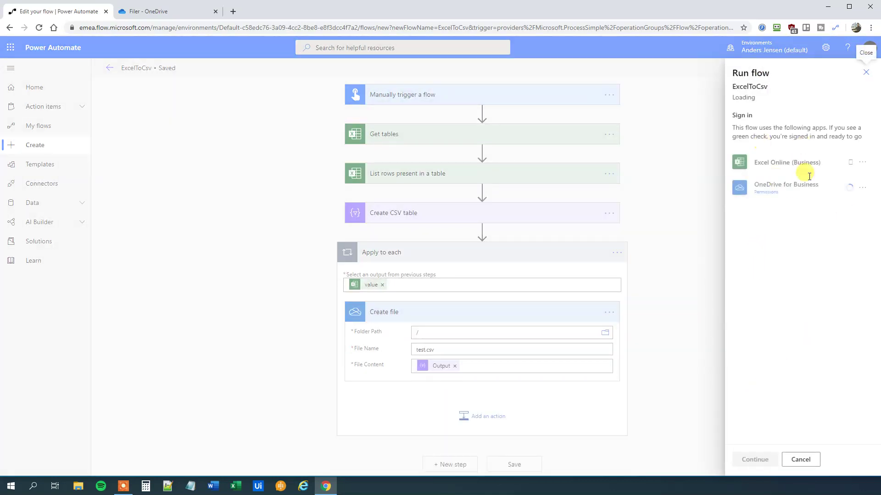
{"action": "left_click", "coordinate": [756, 459]}
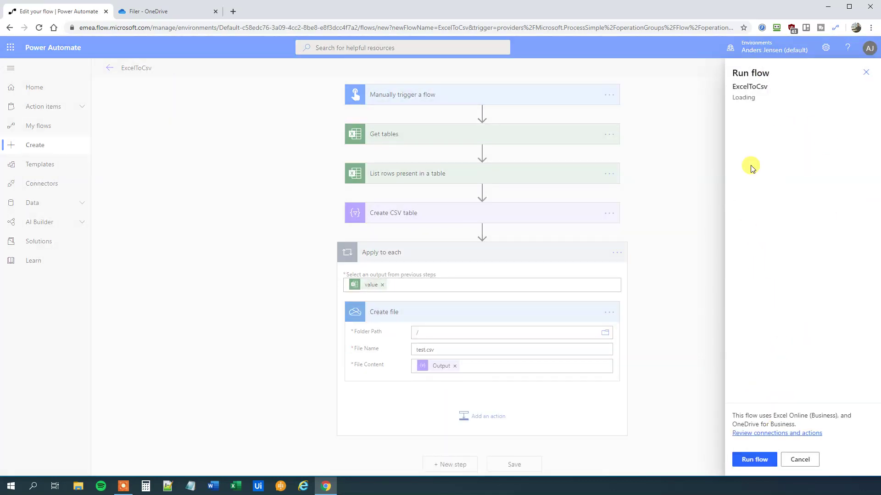
{"action": "left_click", "coordinate": [756, 460]}
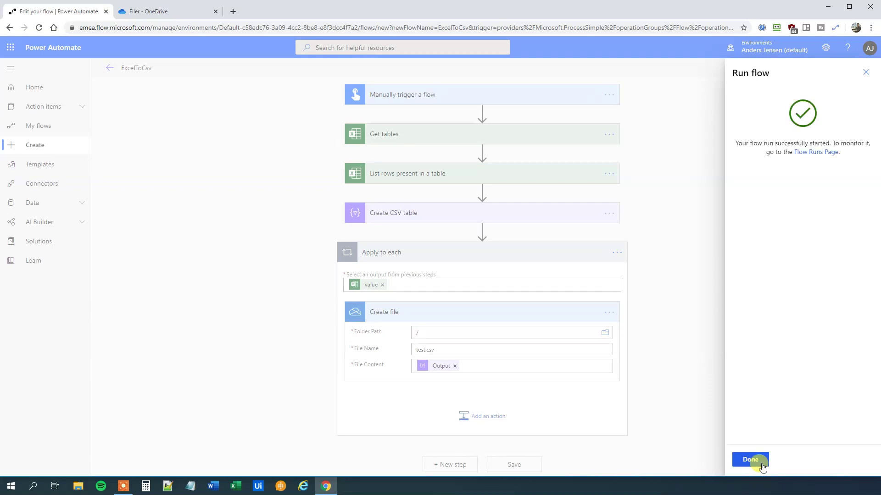
{"action": "left_click", "coordinate": [757, 464]}
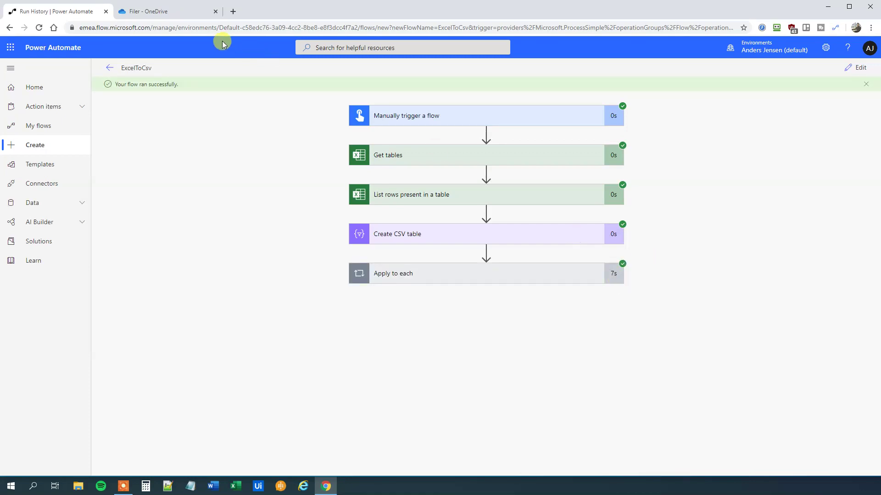
{"action": "left_click", "coordinate": [155, 14]}
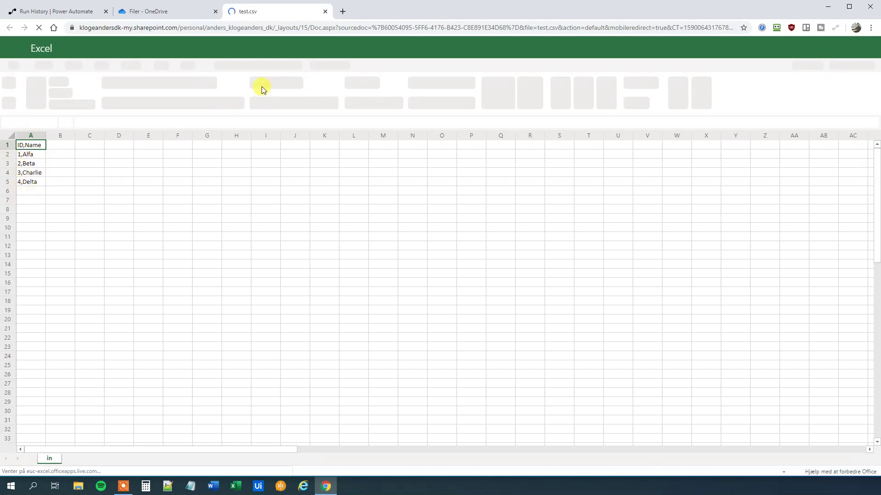
{"action": "left_click", "coordinate": [326, 11]}
Reopen the ExcelToCsv flow for editing and delete 'test' from the Create file name
{"action": "left_click", "coordinate": [54, 13]}
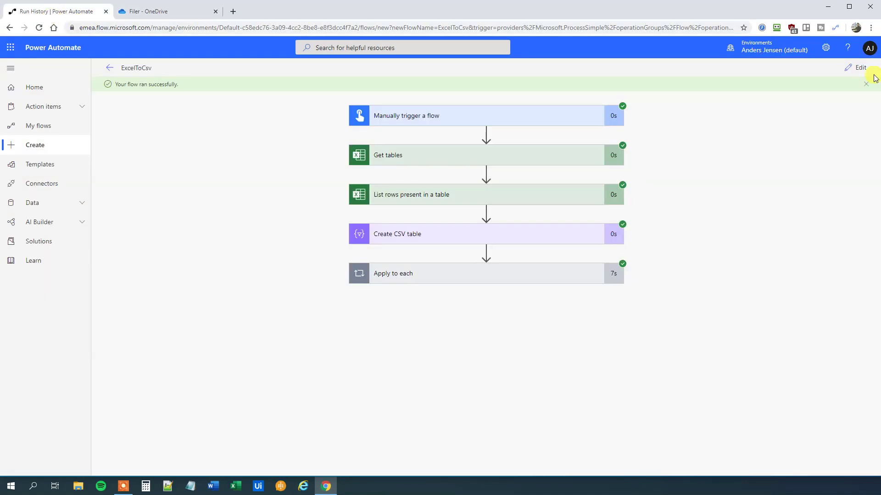
{"action": "left_click", "coordinate": [858, 73]}
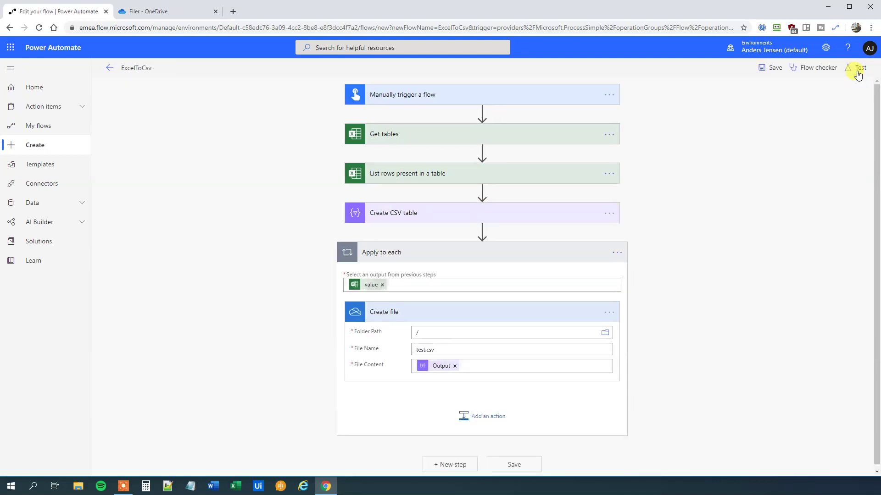
{"action": "double_click", "coordinate": [426, 349]}
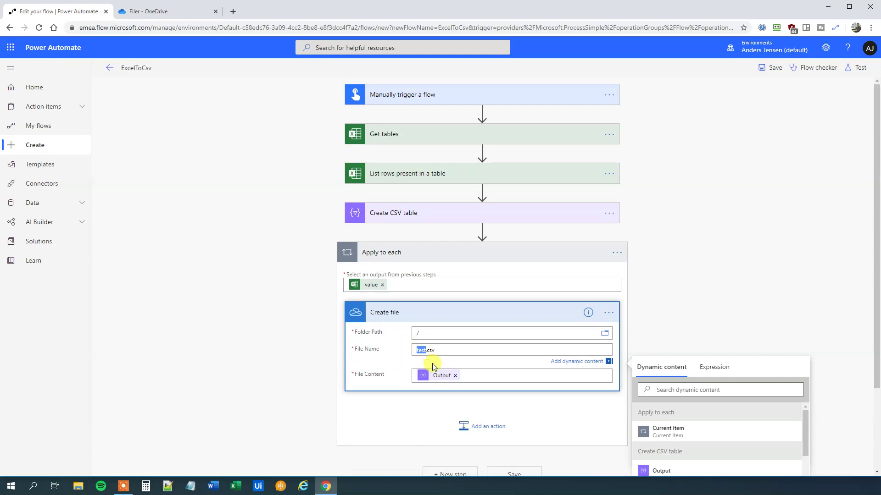
{"action": "key", "text": "BackSpace"}
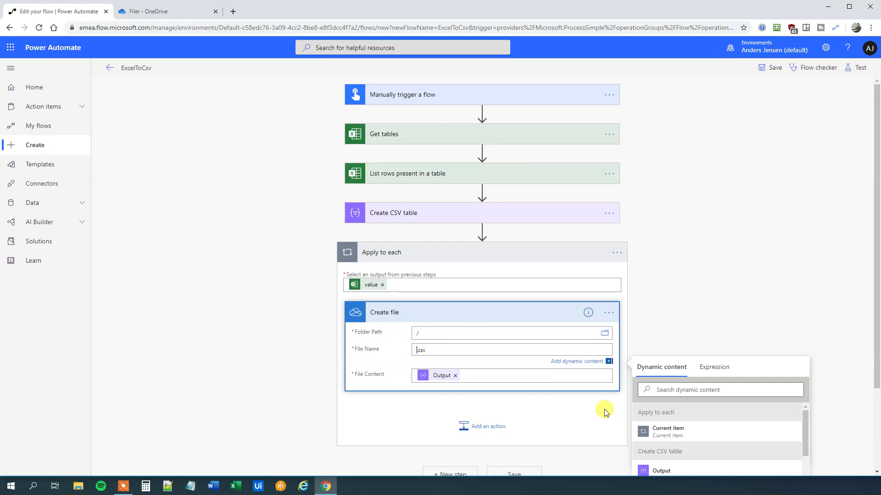
Insert the Get tables Name dynamic content before .csv in the file name
{"action": "scroll", "coordinate": [703, 438], "scroll_direction": "down", "scroll_amount": 5}
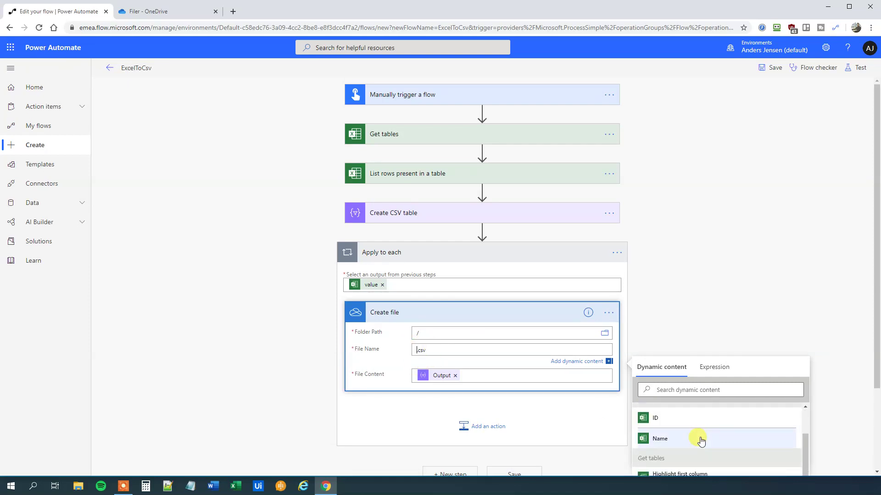
{"action": "scroll", "coordinate": [701, 440], "scroll_direction": "up", "scroll_amount": 3}
{"action": "scroll", "coordinate": [674, 450], "scroll_direction": "down", "scroll_amount": 2}
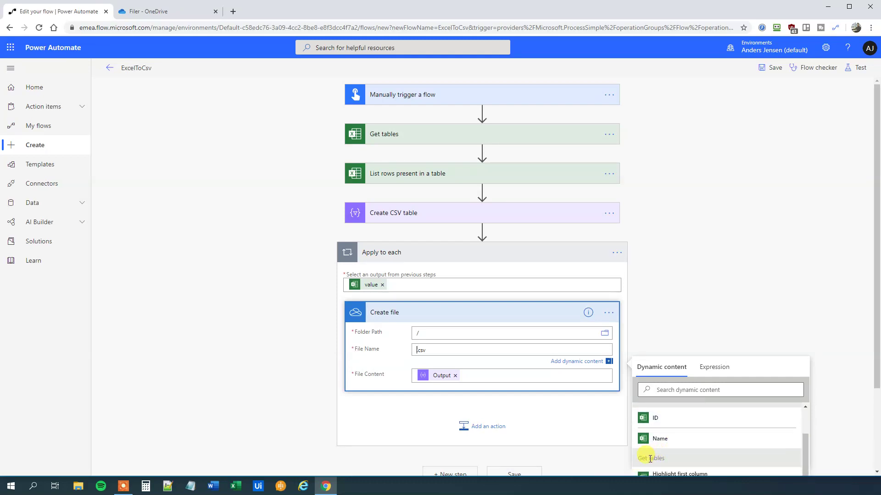
{"action": "scroll", "coordinate": [650, 459], "scroll_direction": "down", "scroll_amount": 2}
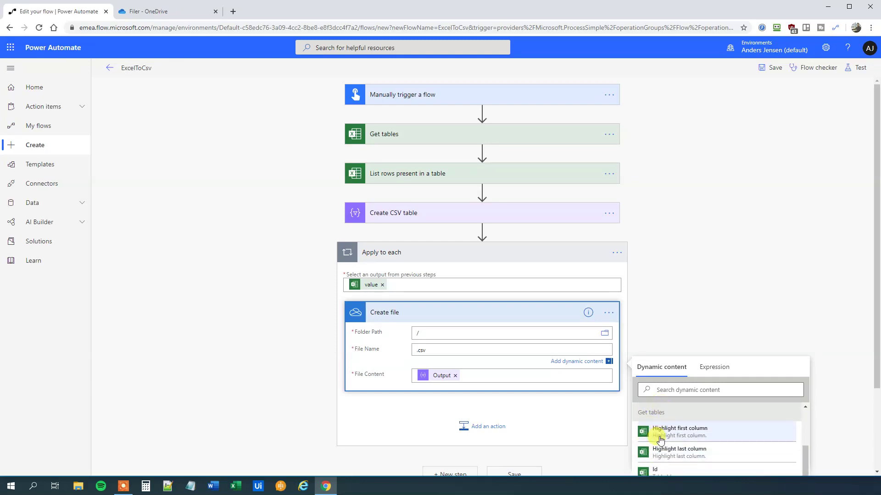
{"action": "scroll", "coordinate": [661, 439], "scroll_direction": "down", "scroll_amount": 1}
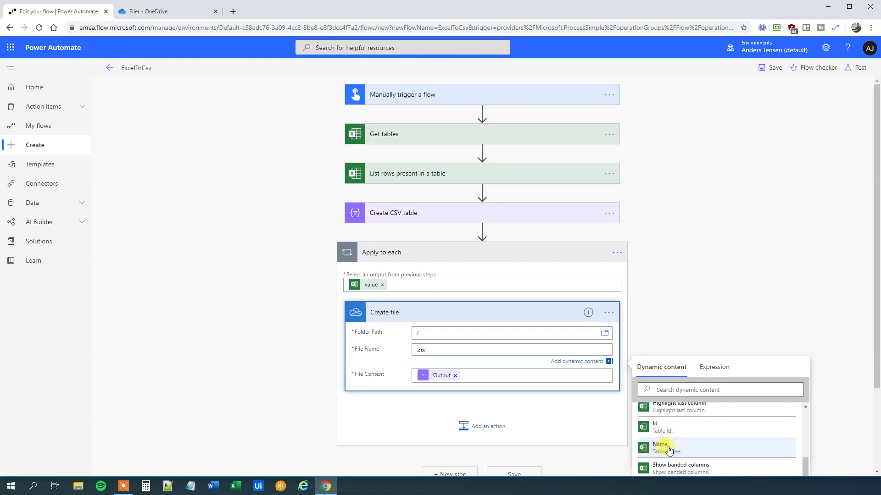
{"action": "scroll", "coordinate": [670, 451], "scroll_direction": "up", "scroll_amount": 2}
{"action": "scroll", "coordinate": [671, 452], "scroll_direction": "down", "scroll_amount": 2}
{"action": "left_click", "coordinate": [671, 451]}
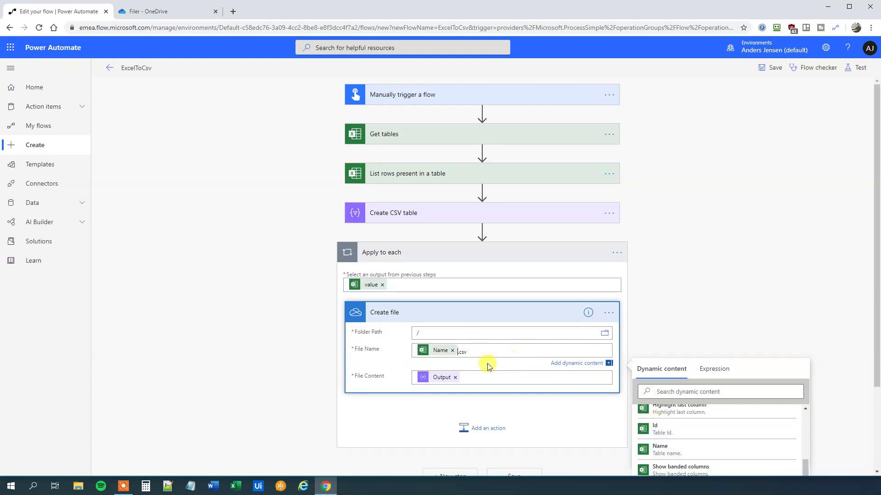
Save the revised ExcelToCsv flow and run a manual test, returning to its run history
{"action": "left_click", "coordinate": [775, 74]}
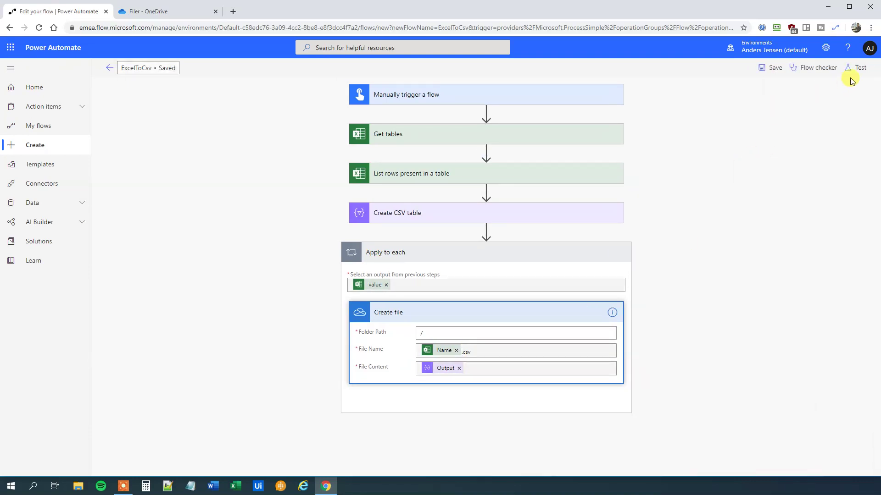
{"action": "left_click", "coordinate": [857, 68]}
{"action": "left_click", "coordinate": [748, 123]}
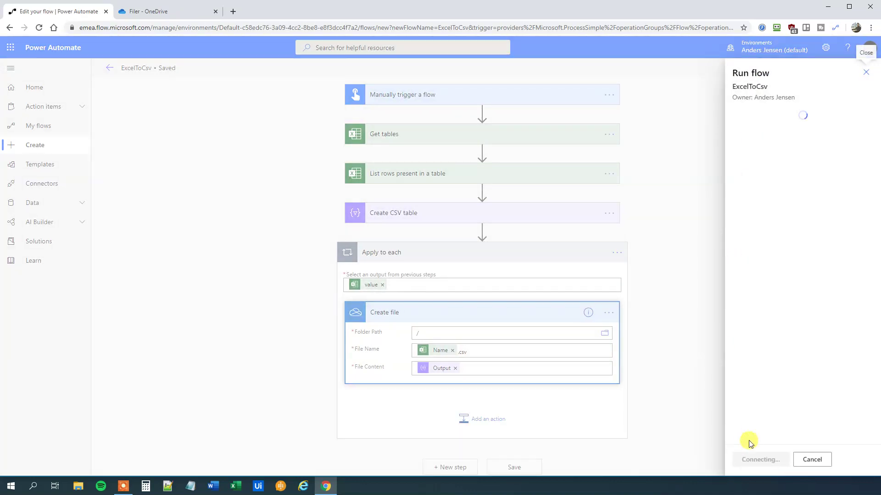
{"action": "left_click", "coordinate": [756, 460]}
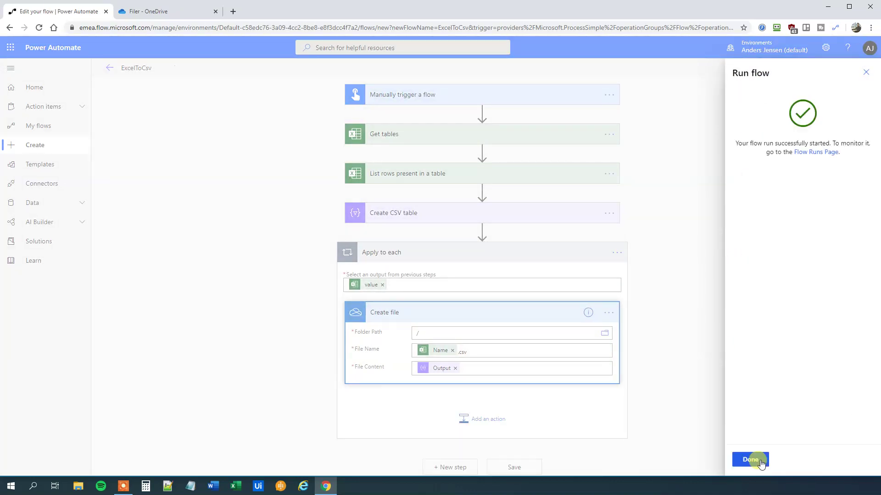
{"action": "left_click", "coordinate": [761, 462]}
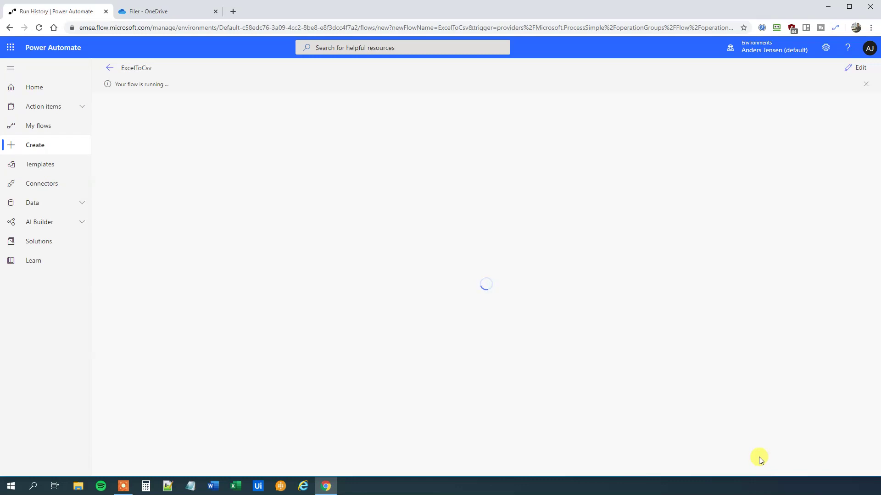